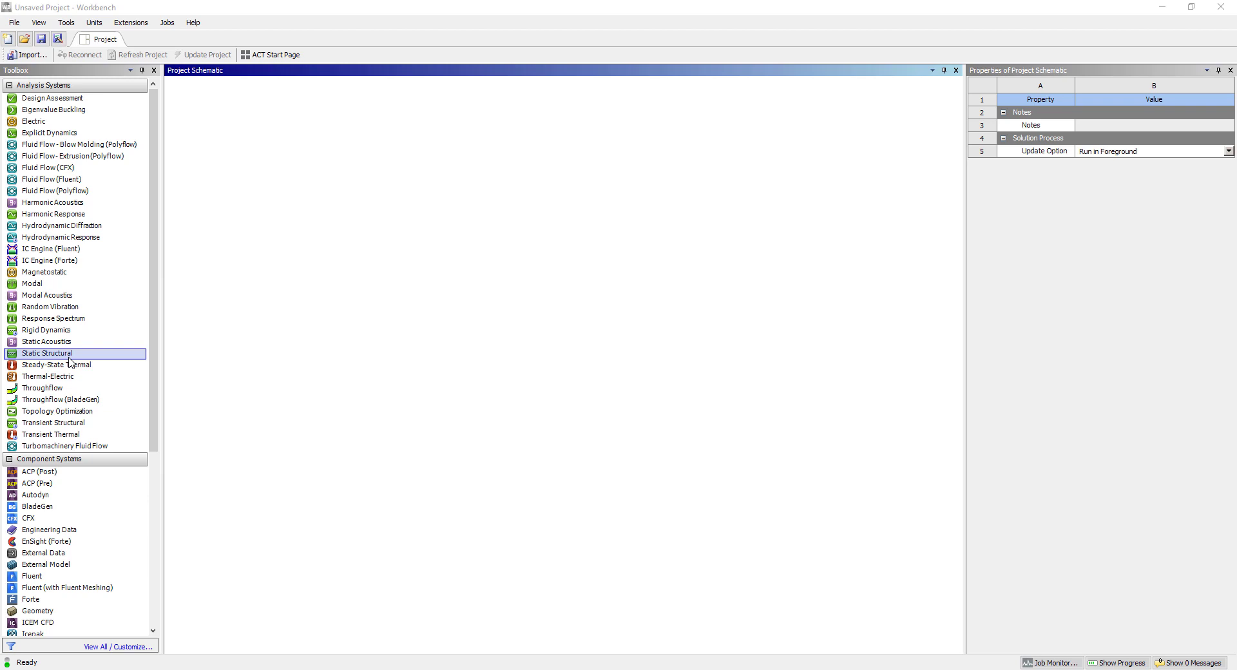
Add a Static Structural system and open a new SpaceClaim geometry from its Geometry cell, dismissing the license error.
drag(69, 358, 220, 127)
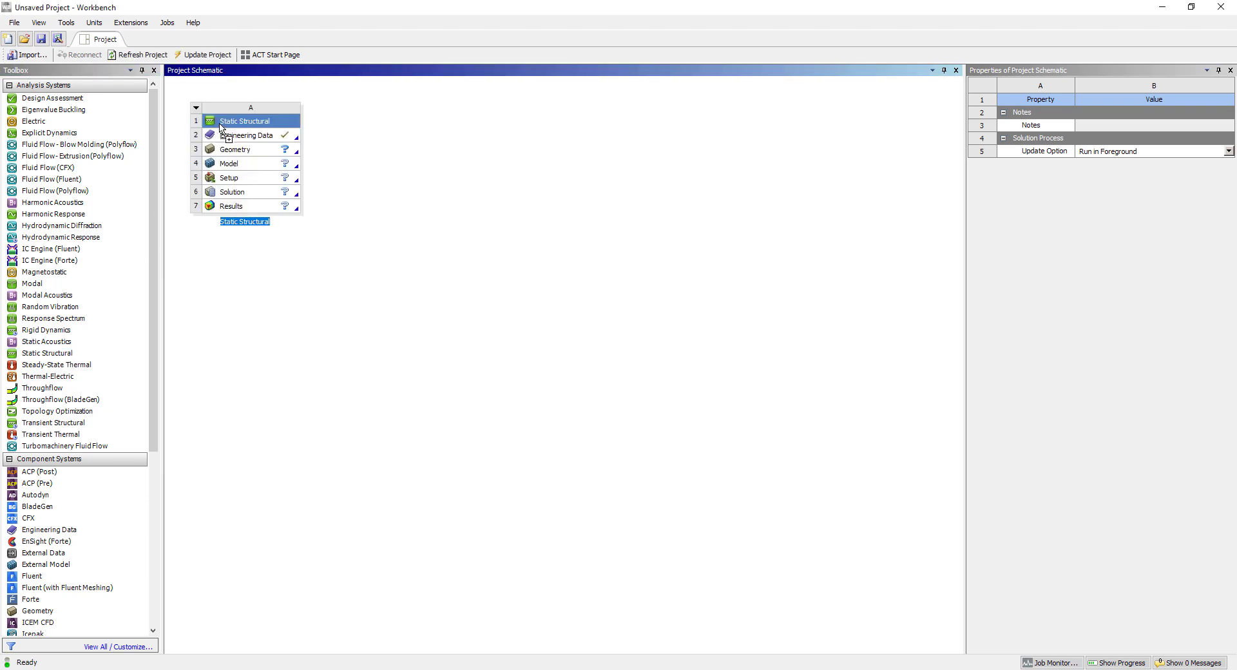
click(258, 155)
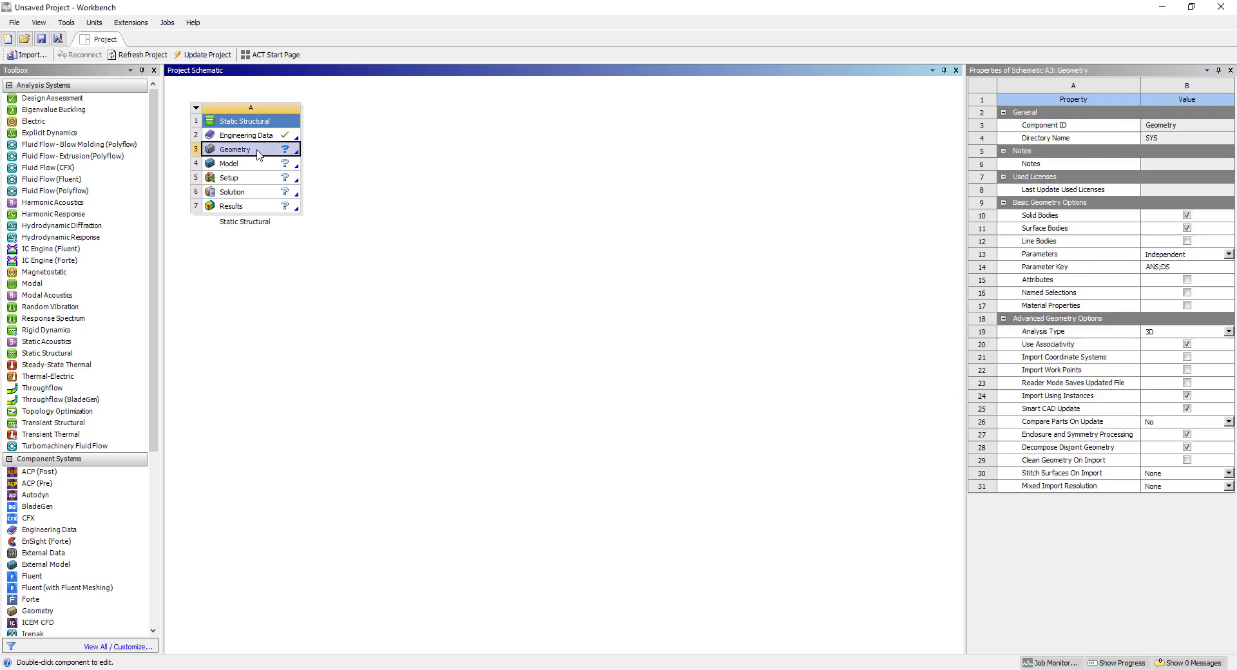
right_click(259, 154)
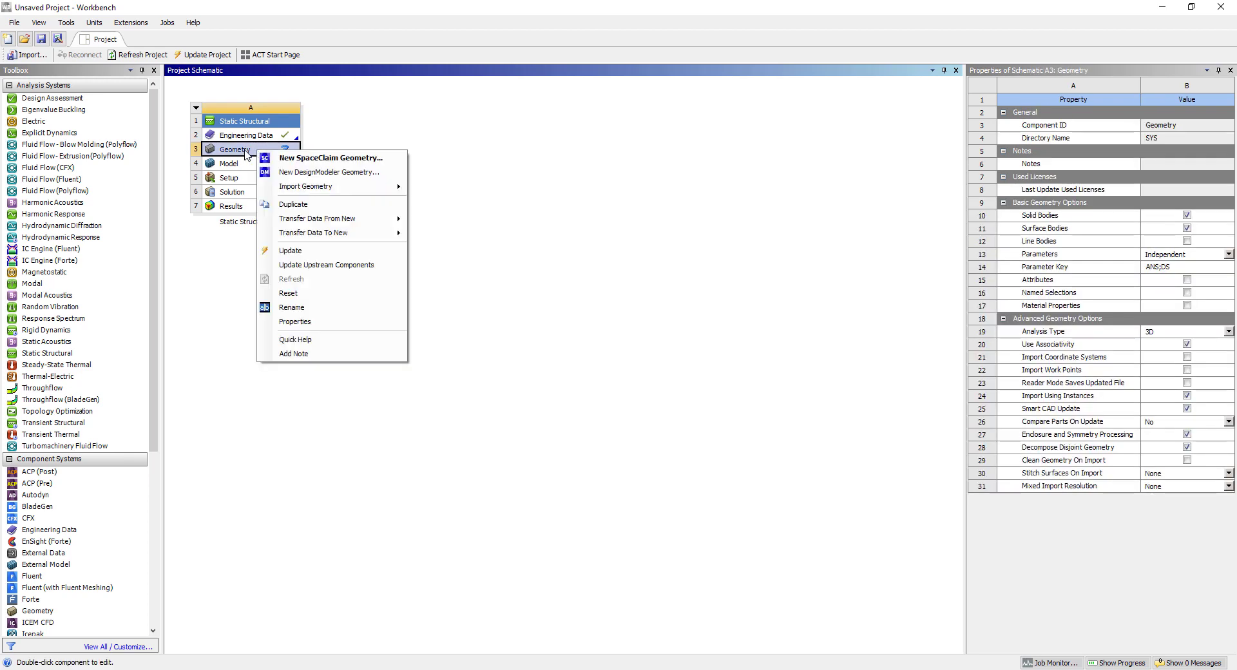
click(372, 160)
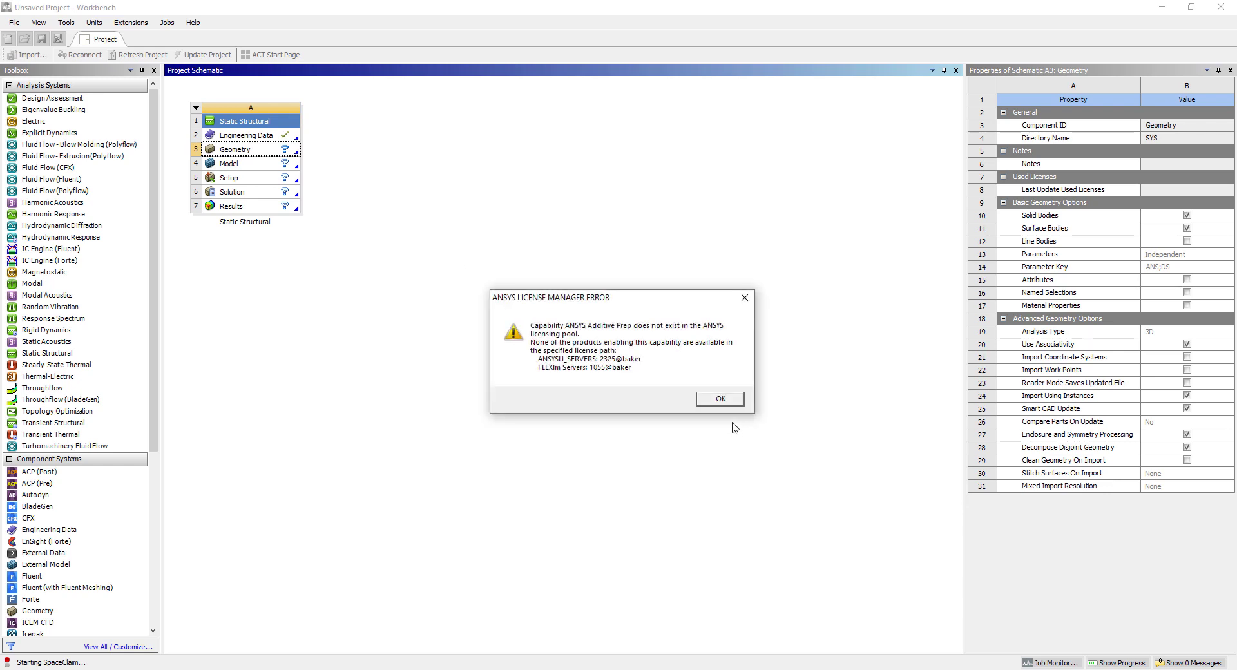
click(723, 402)
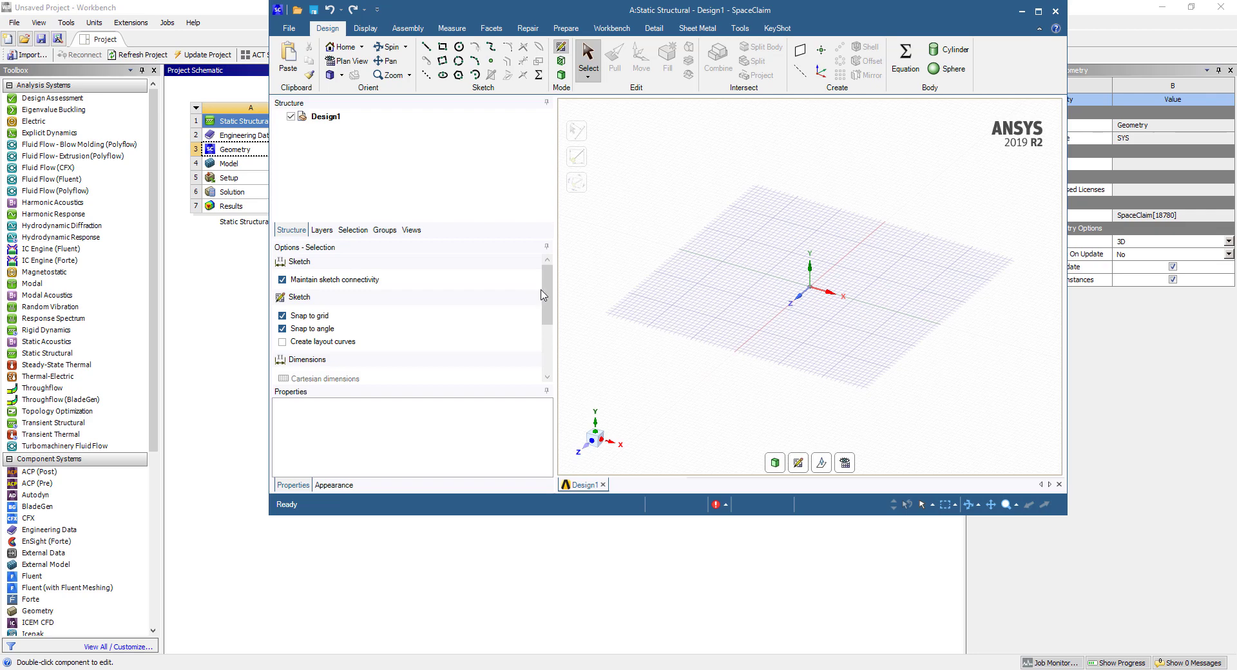
Maximize SpaceClaim and, in plan view, draw the 1000 mm left vertical line from the origin.
click(1040, 11)
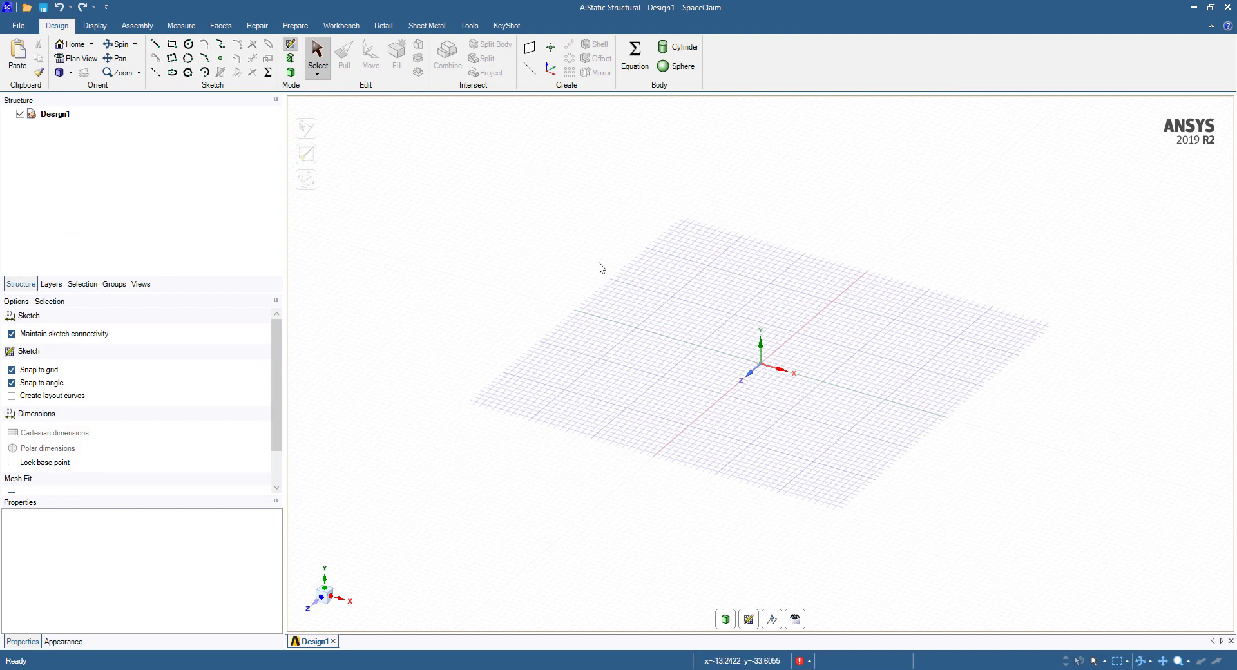
key(v)
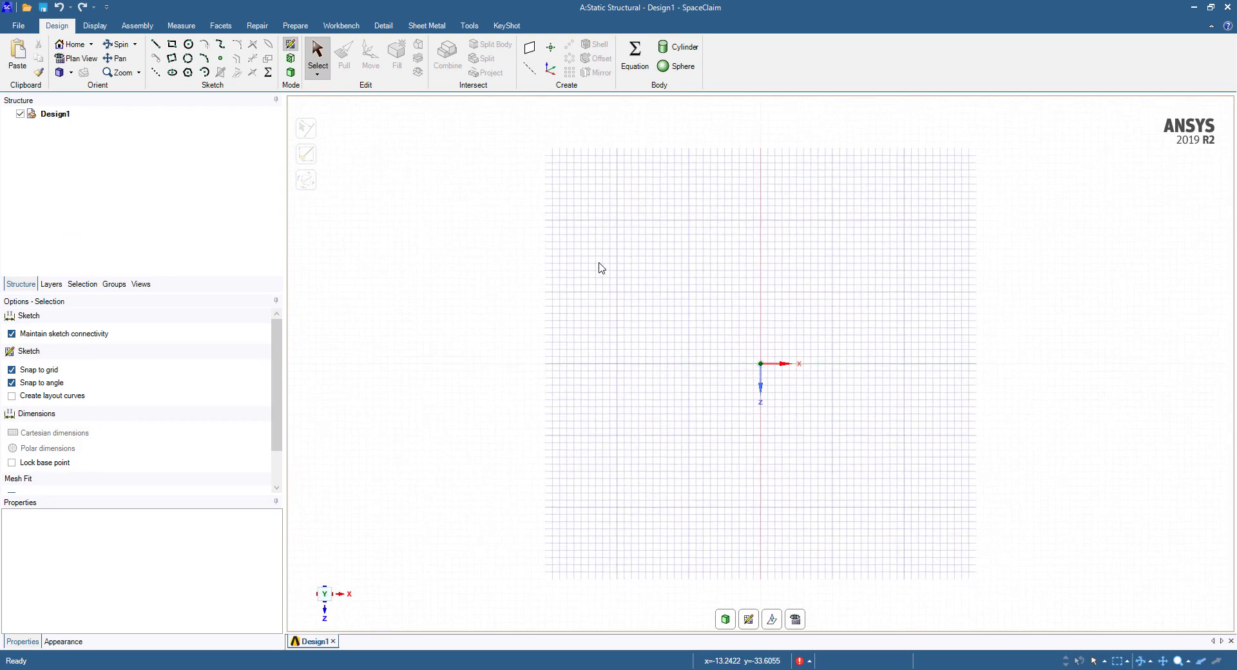
click(156, 44)
click(760, 363)
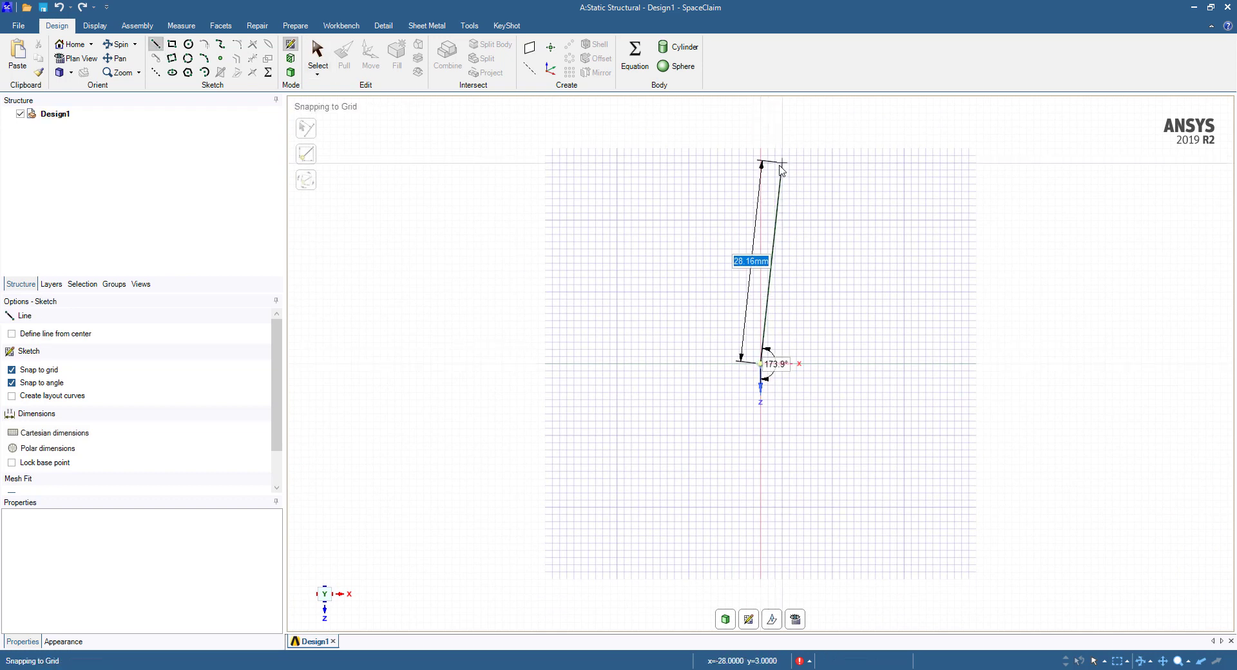
scroll(758, 246, down, 2)
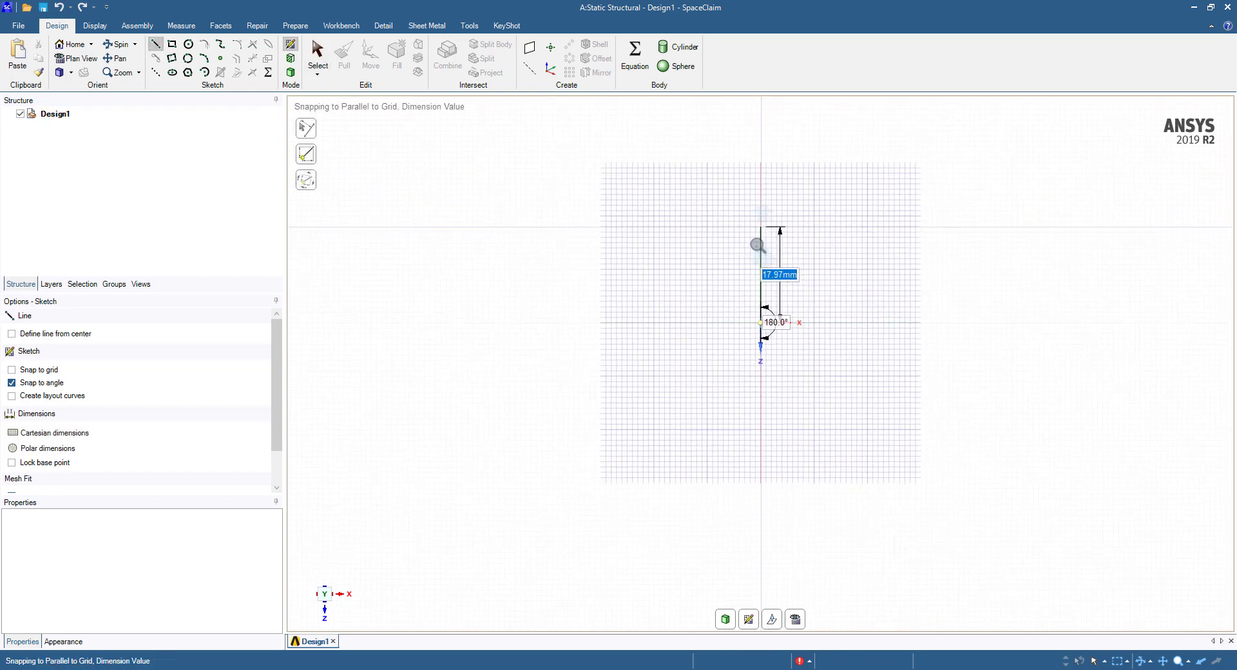
scroll(694, 257, up, 2)
scroll(621, 257, down, 2)
shift+middle_drag(621, 257, 448, 409)
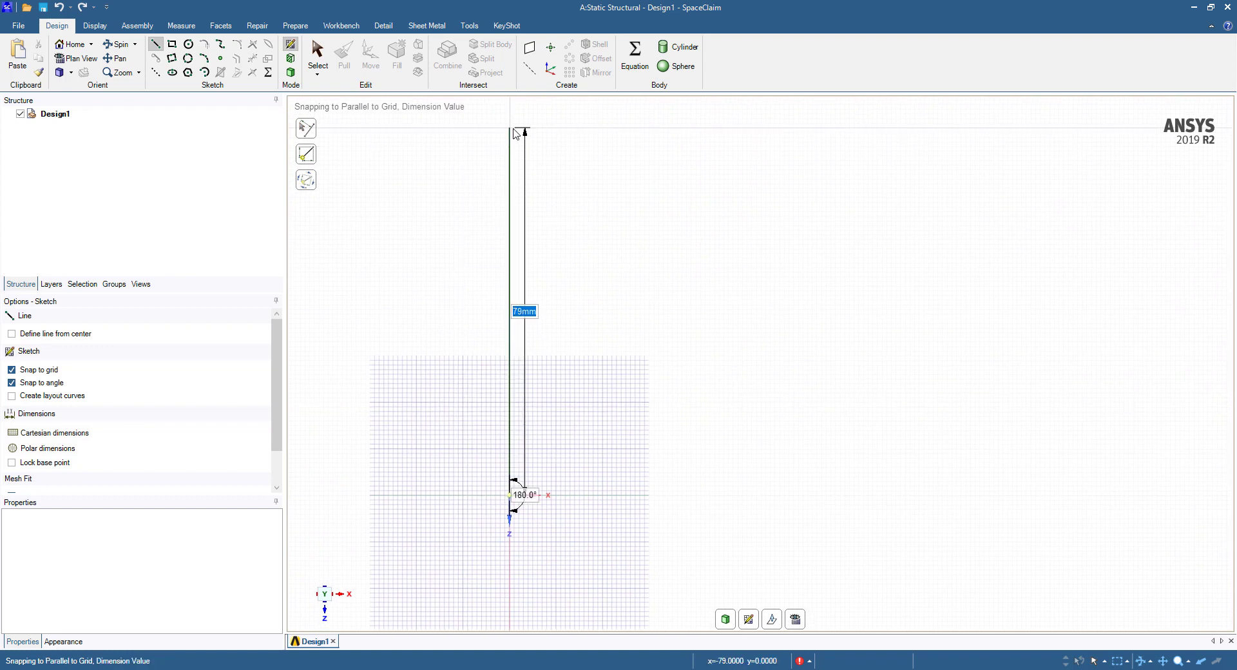
text(1000)
key(Return)
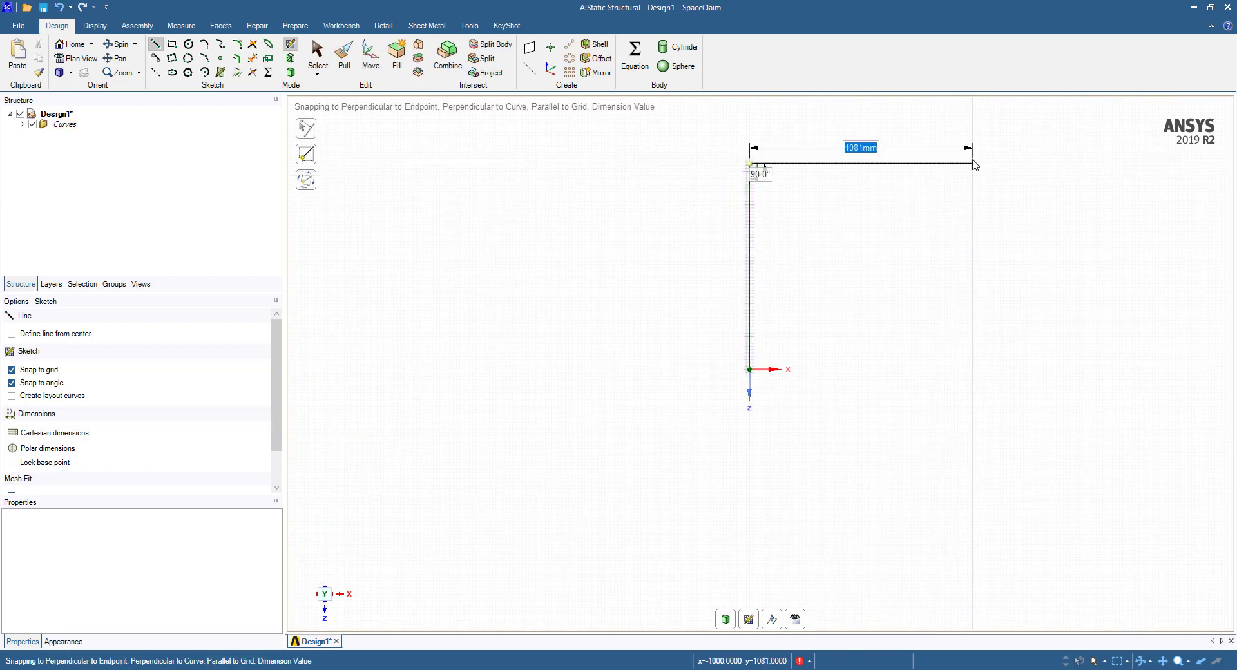
Add the top horizontal line and the right vertical line back down to the x-axis.
text(500)
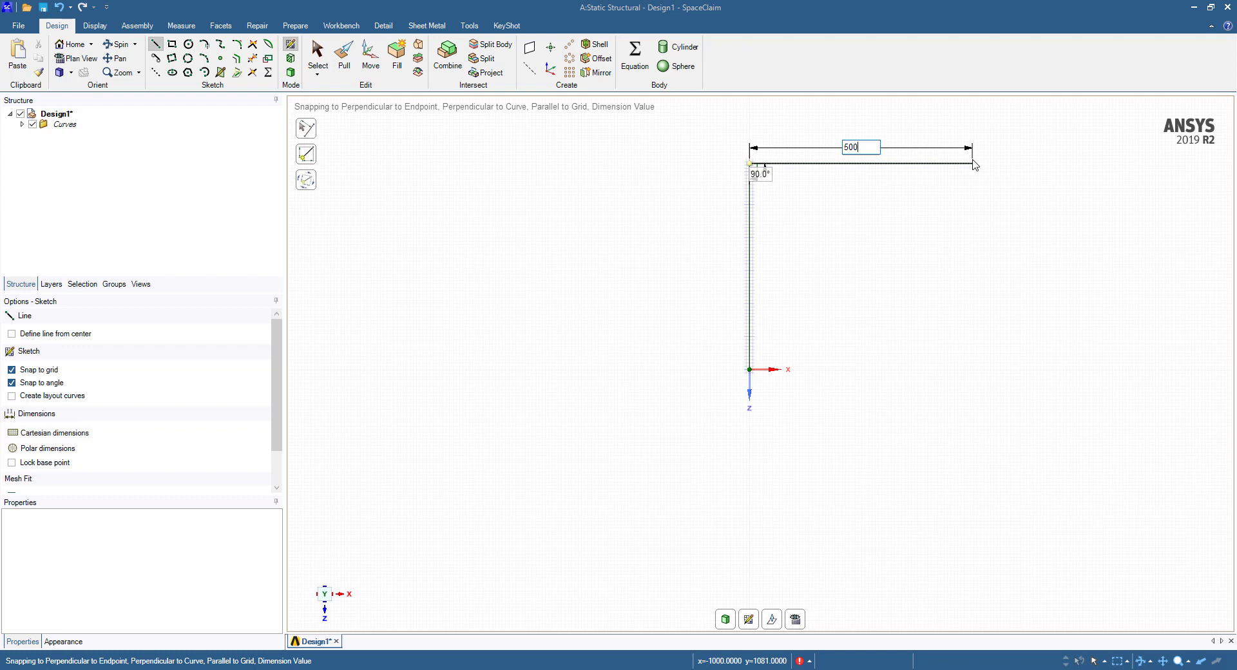
key(Return)
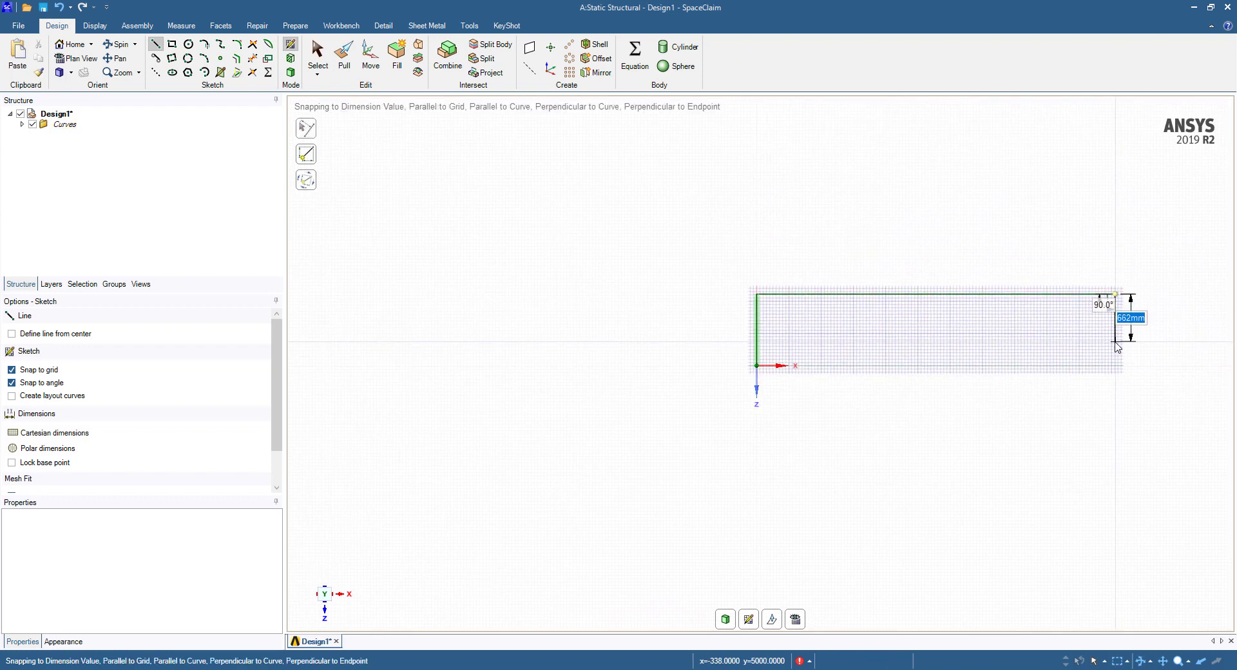
text(1000)
key(Return)
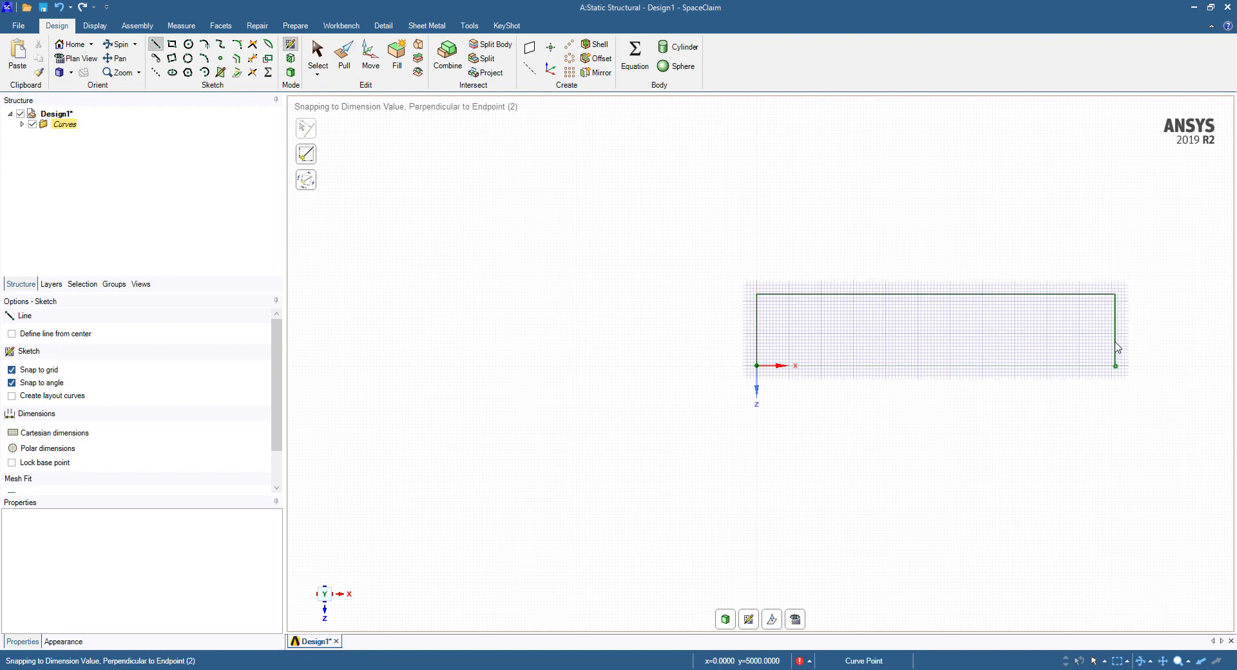
Draw the two diagonals meeting at the top midpoint and the central vertical member.
click(937, 295)
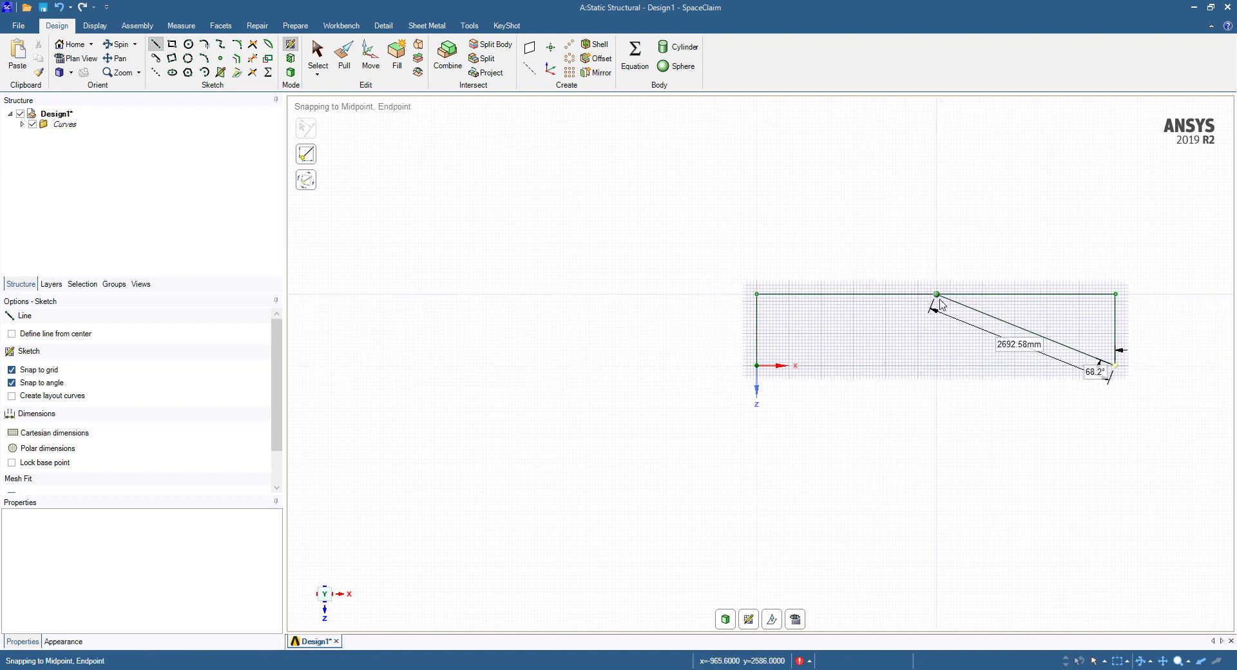
click(757, 365)
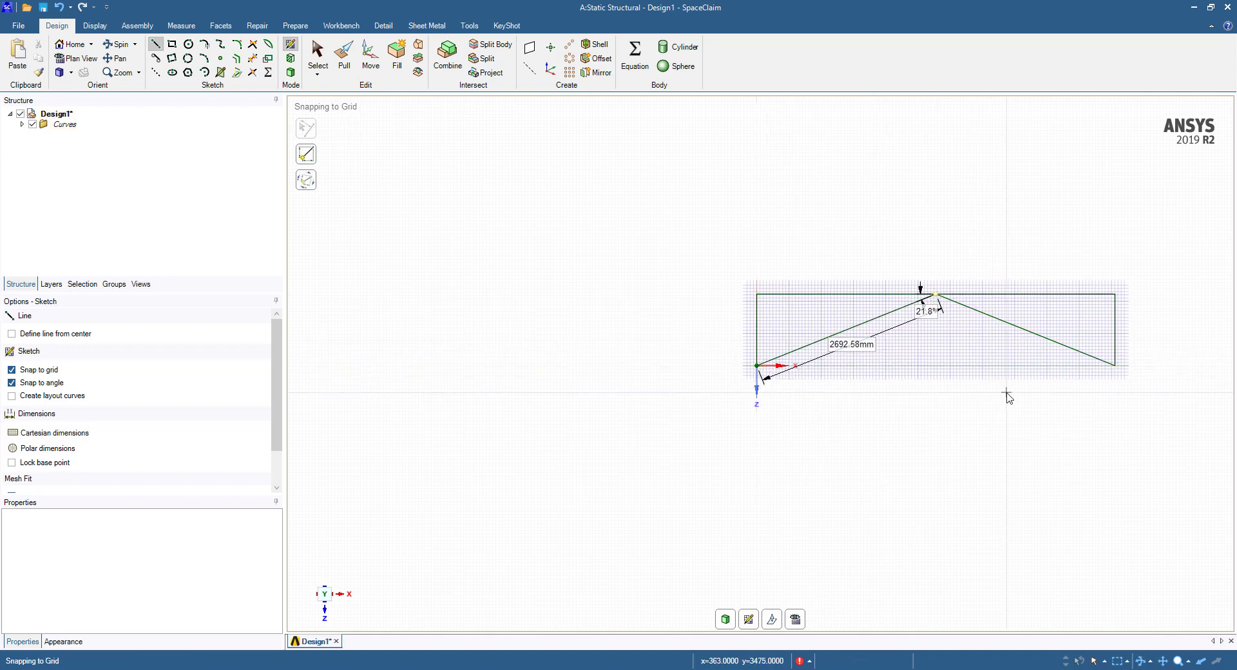
click(936, 295)
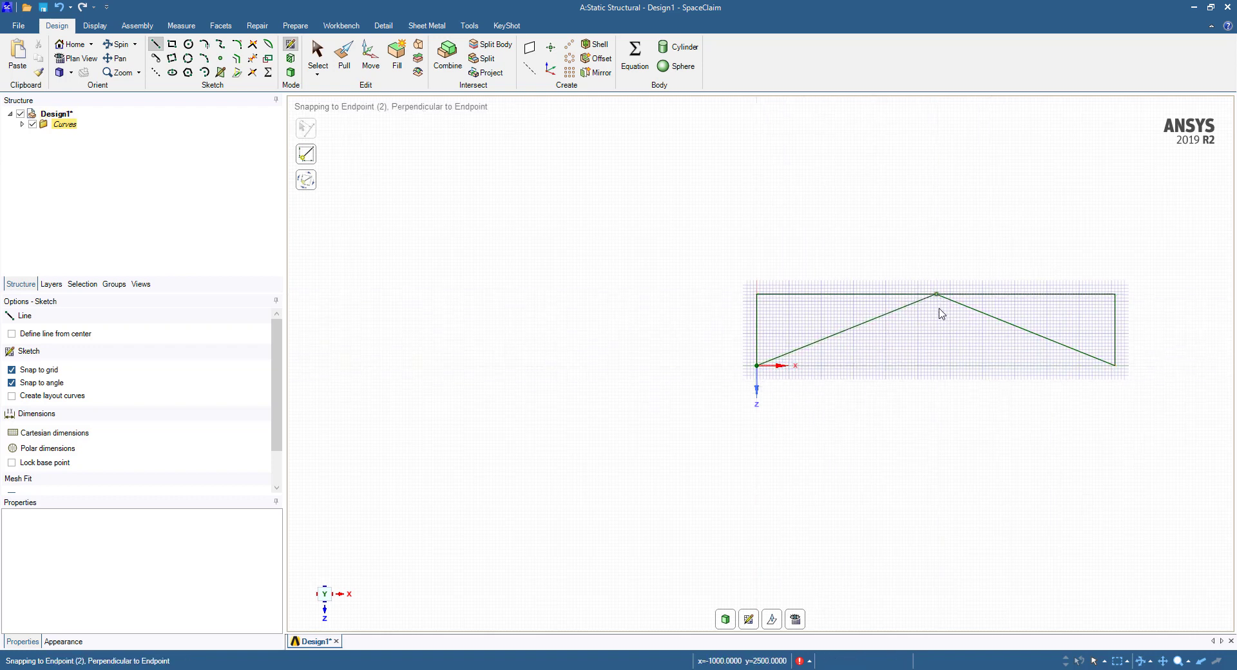
click(936, 366)
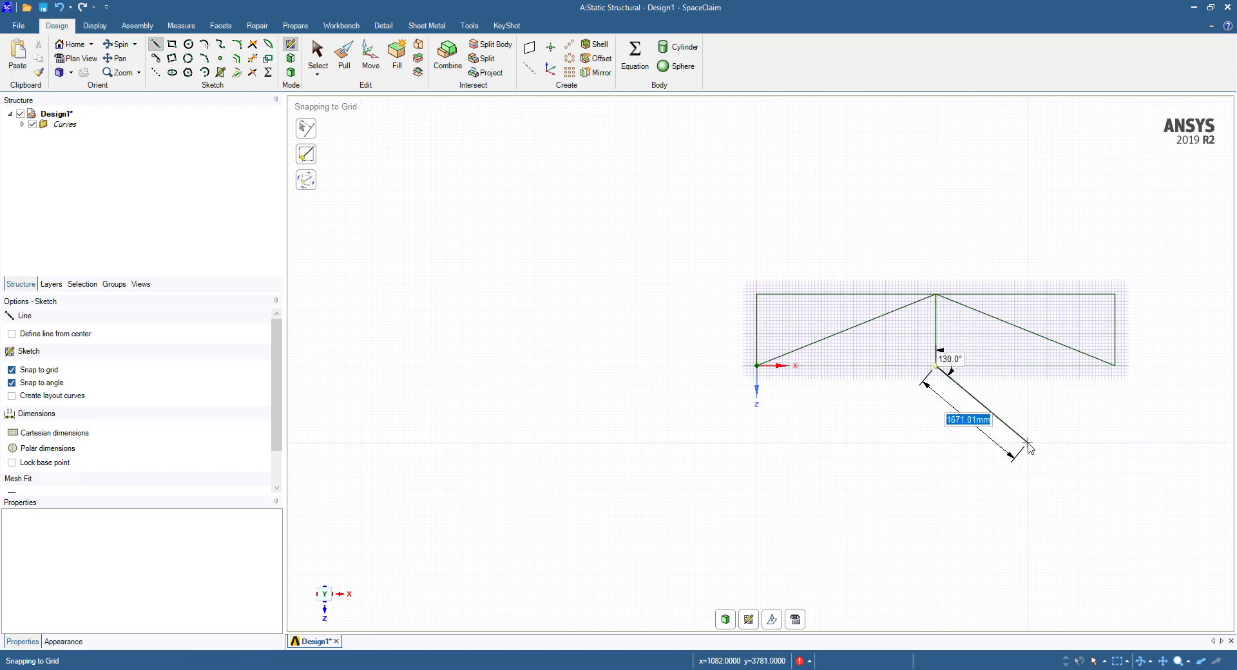
key(Escape)
scroll(1054, 412, up, 2)
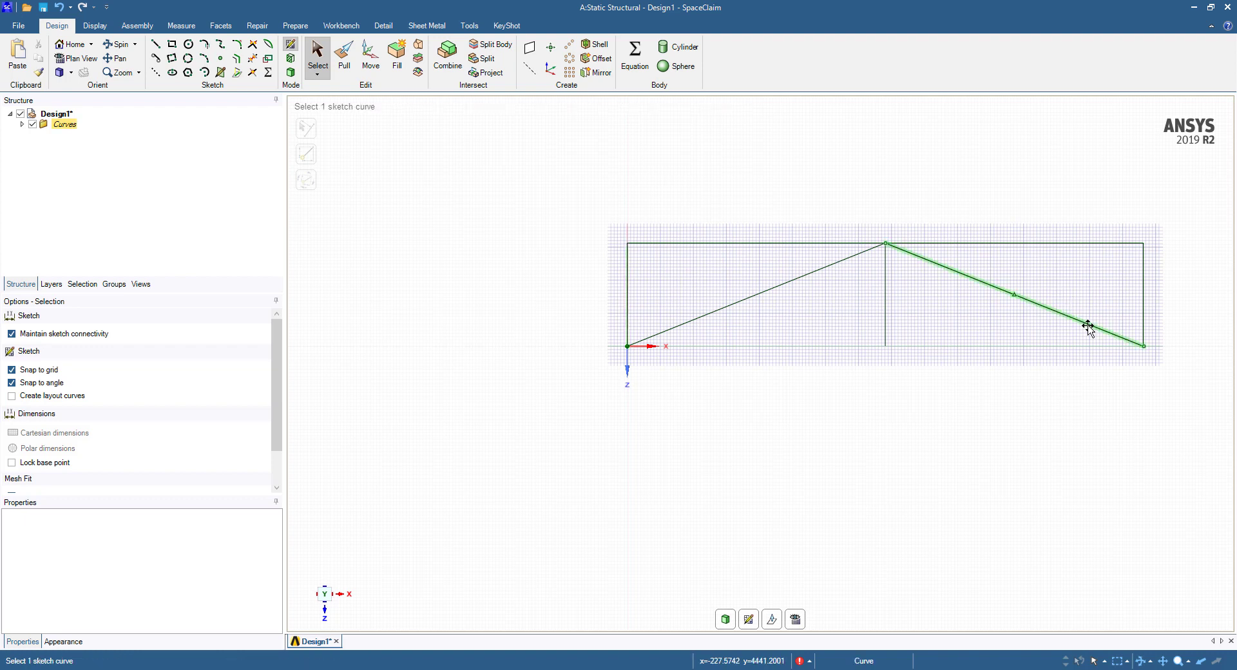
Insert a solid Circle beam profile from the Prepare tab's Profiles list.
click(1143, 282)
key(Escape)
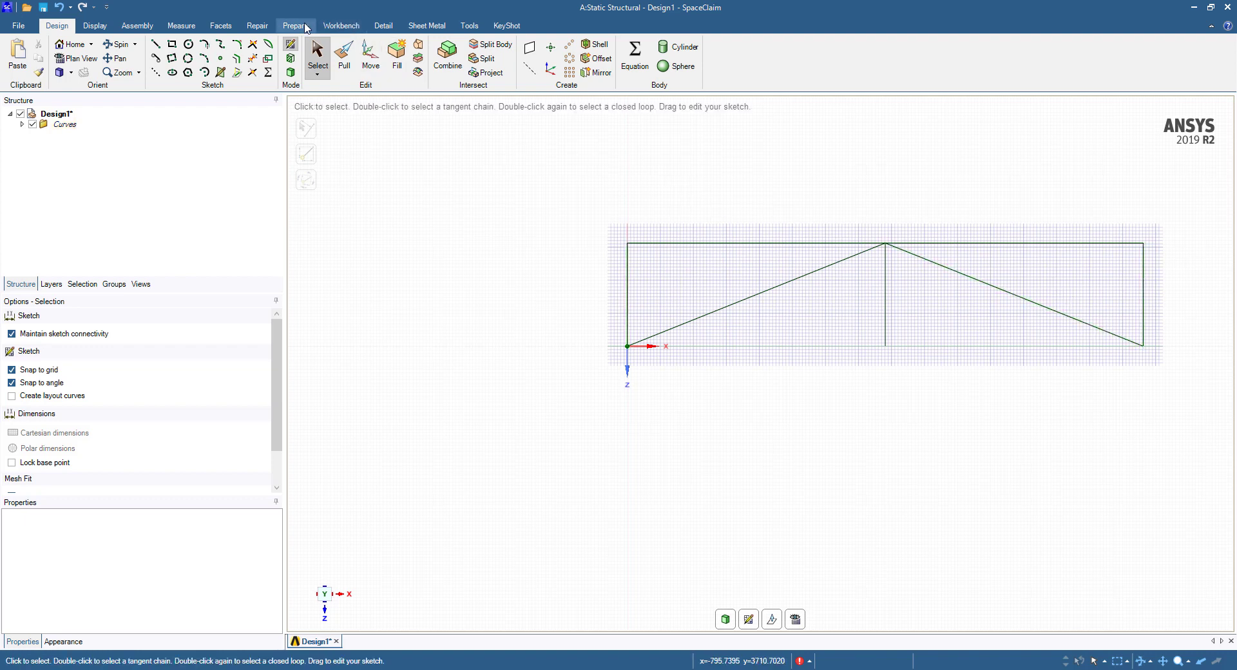
click(306, 27)
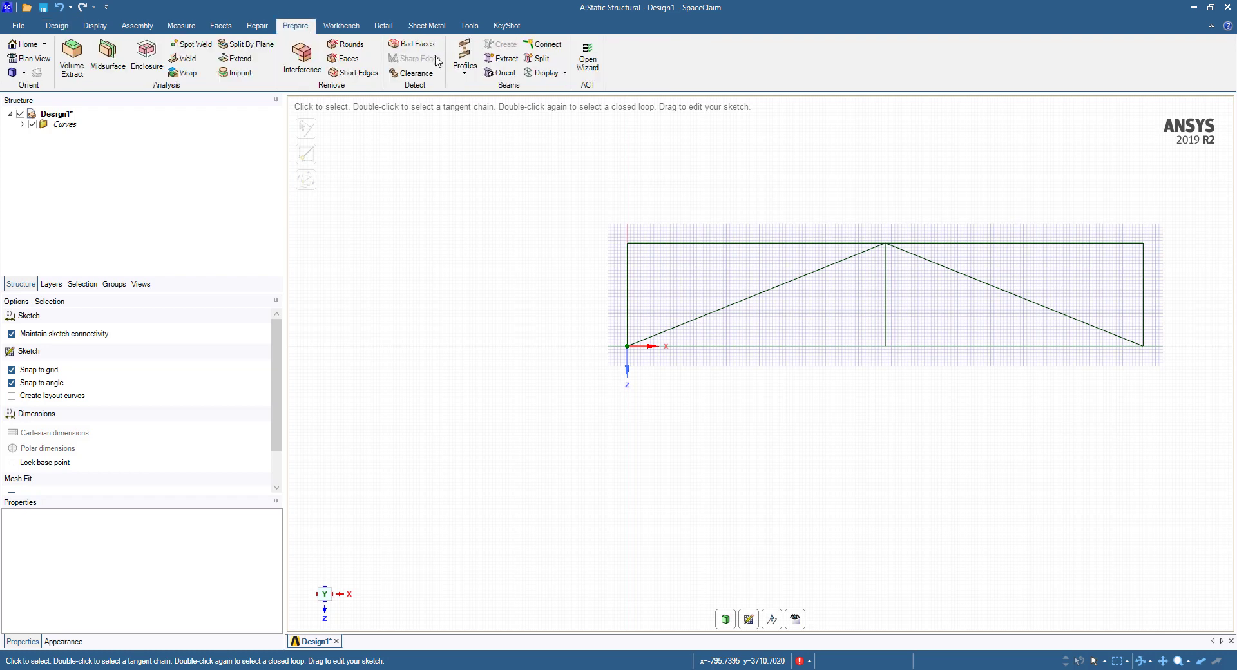
click(463, 73)
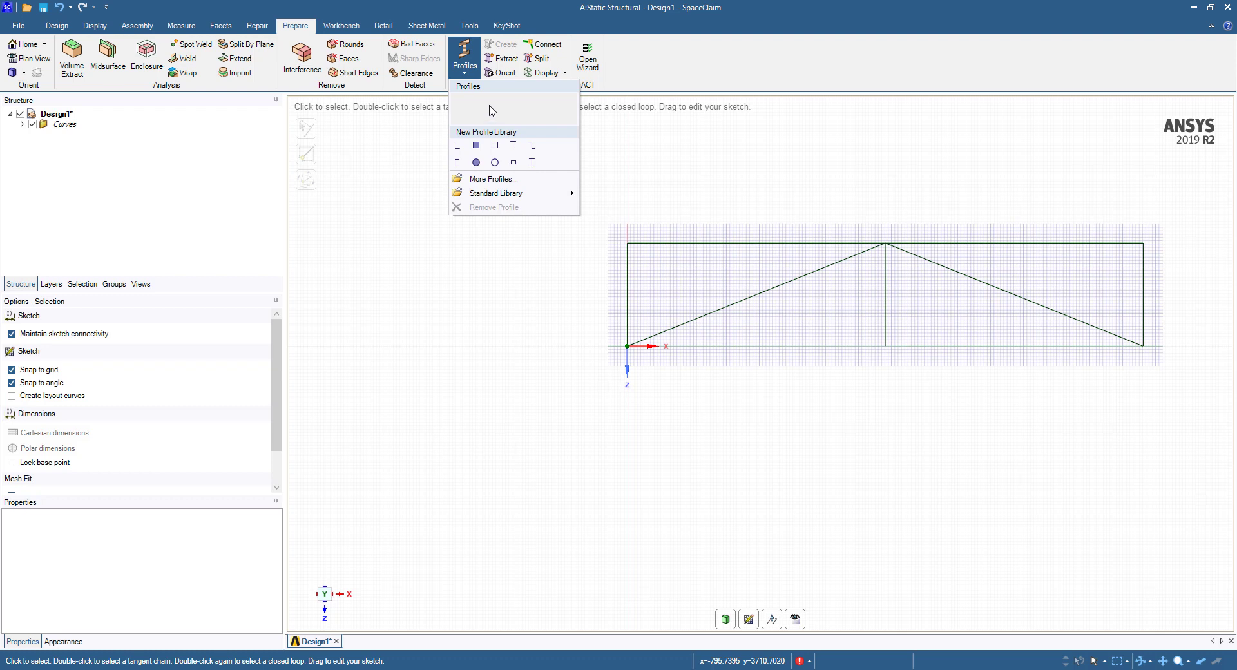
mouse_move(567, 194)
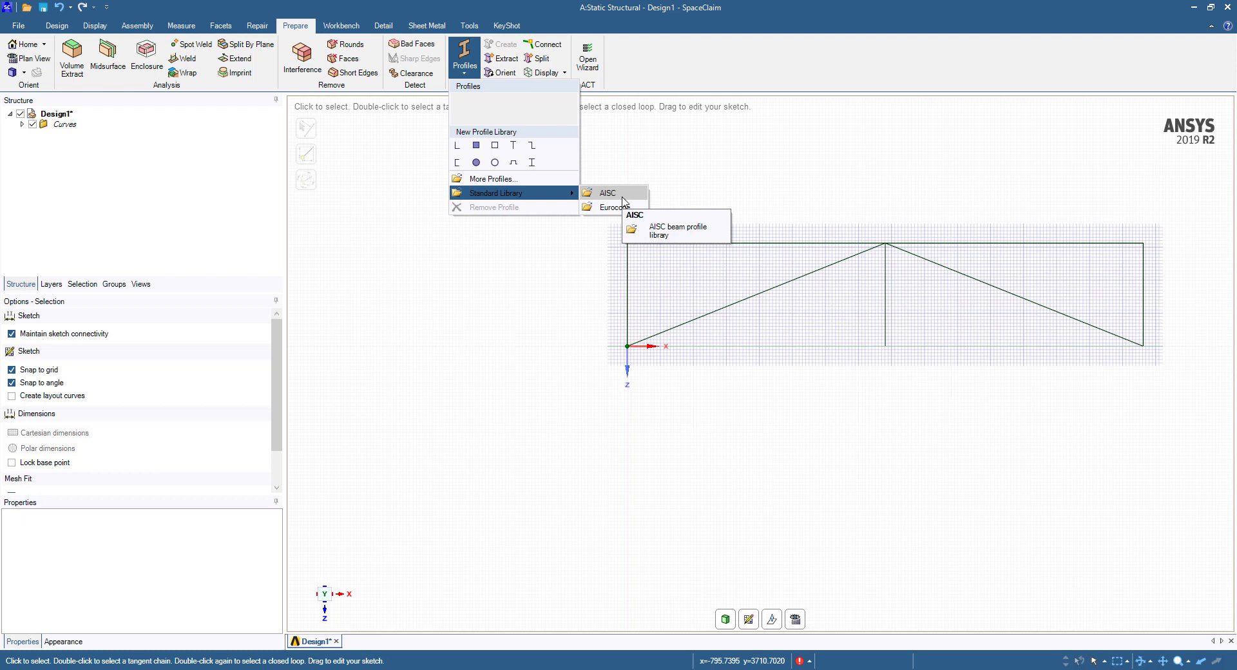
click(481, 169)
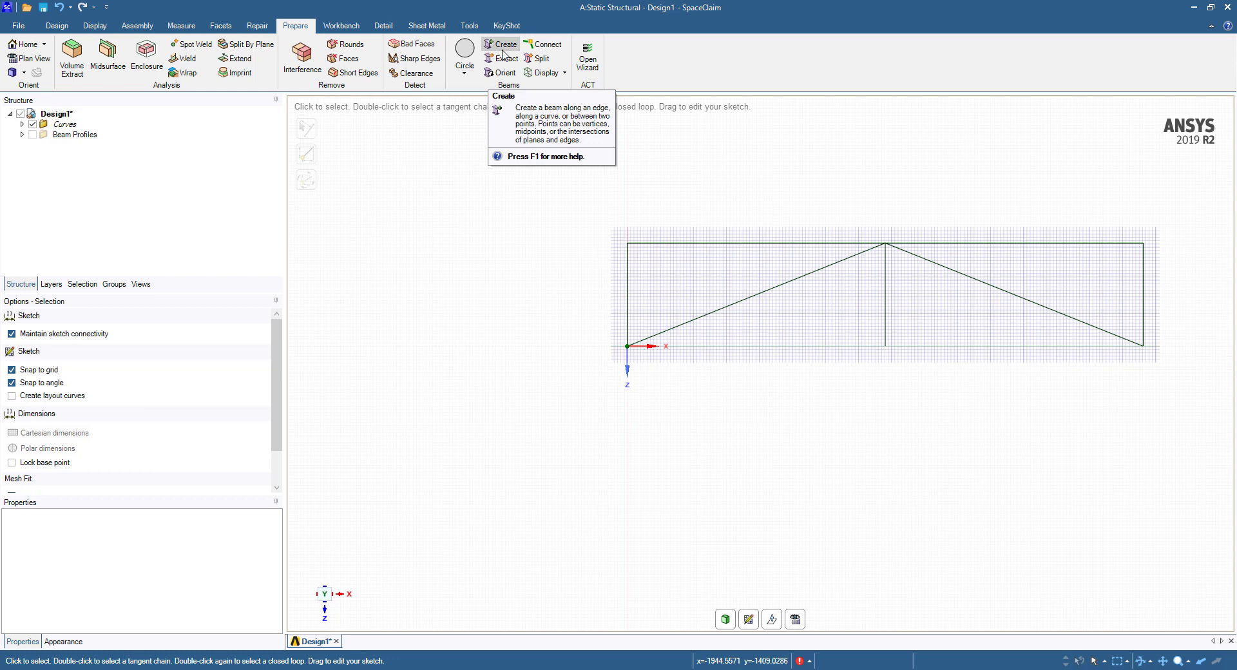
Create beams on all six truss curves and expand the Beams and Beam Profiles tree nodes.
click(503, 51)
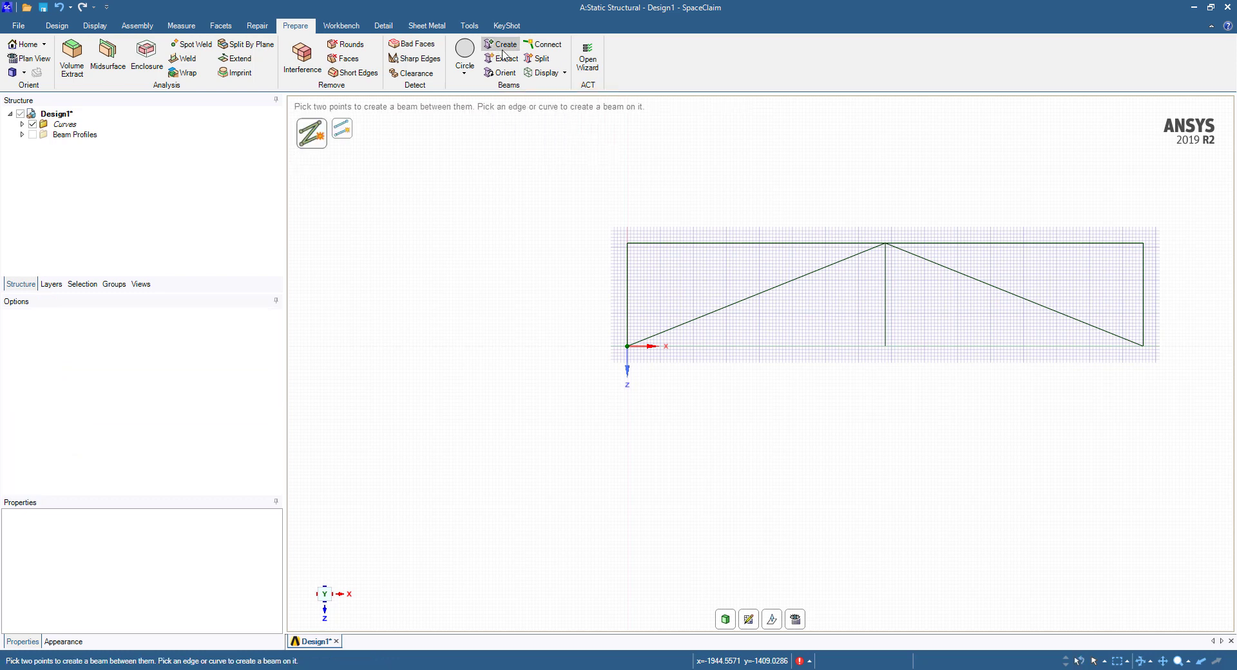
click(628, 284)
click(689, 244)
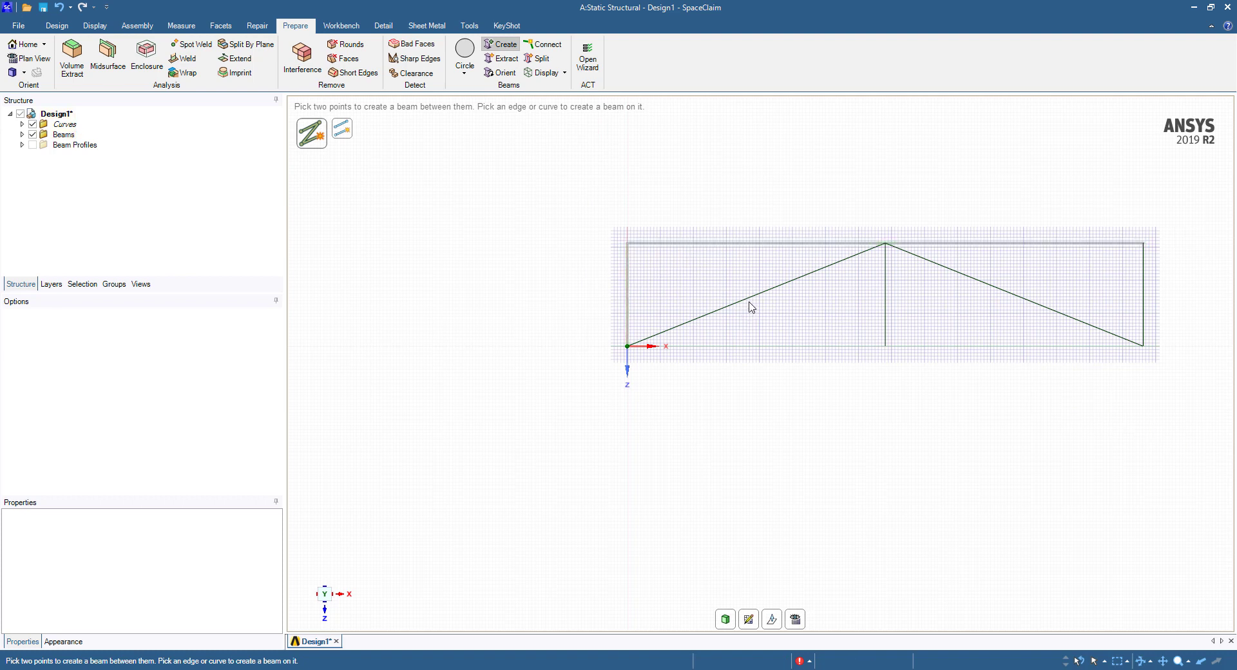
click(754, 302)
click(895, 311)
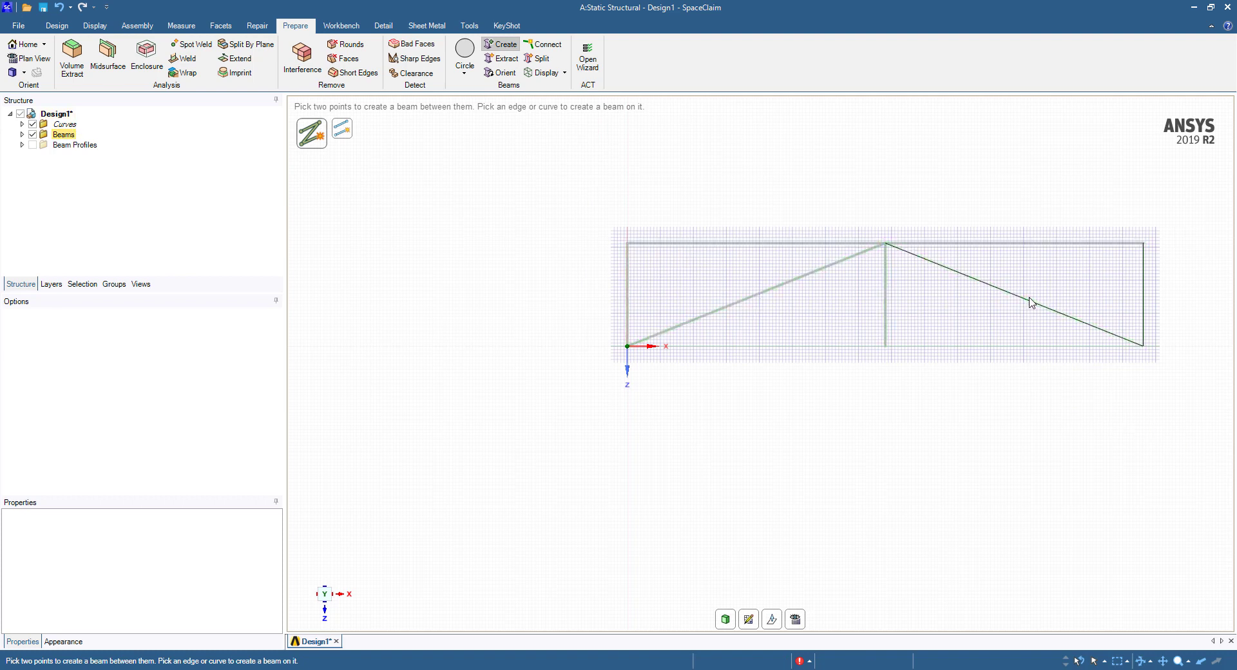
click(1032, 301)
click(1142, 296)
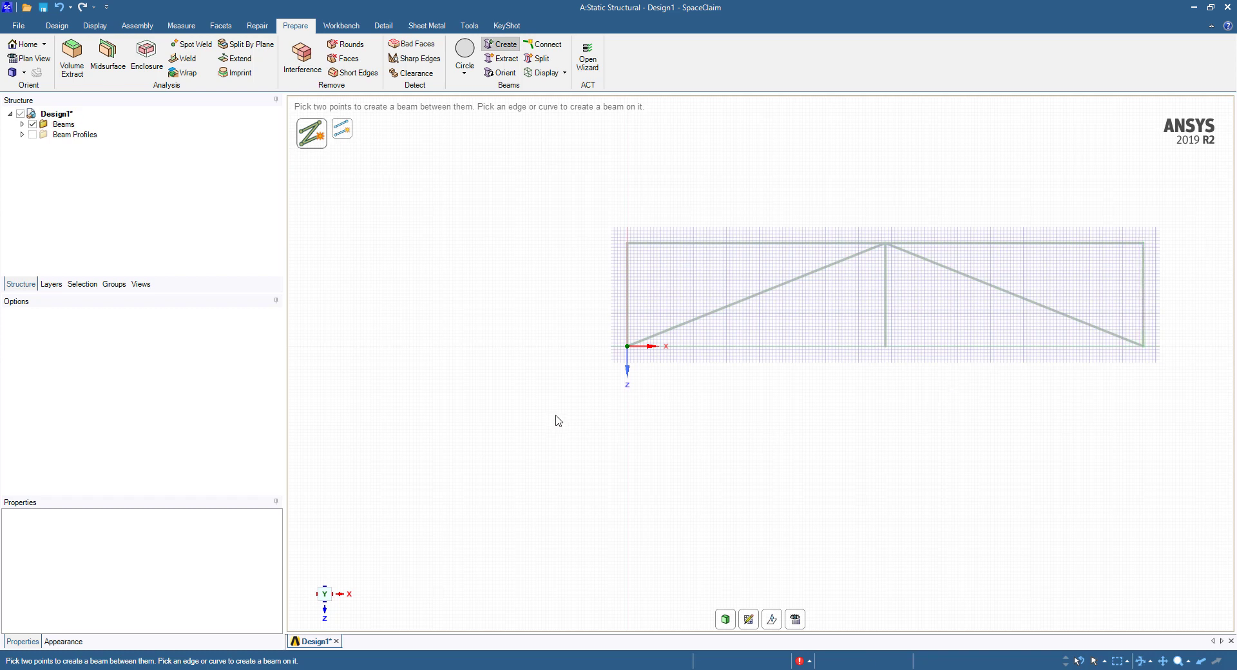
click(21, 125)
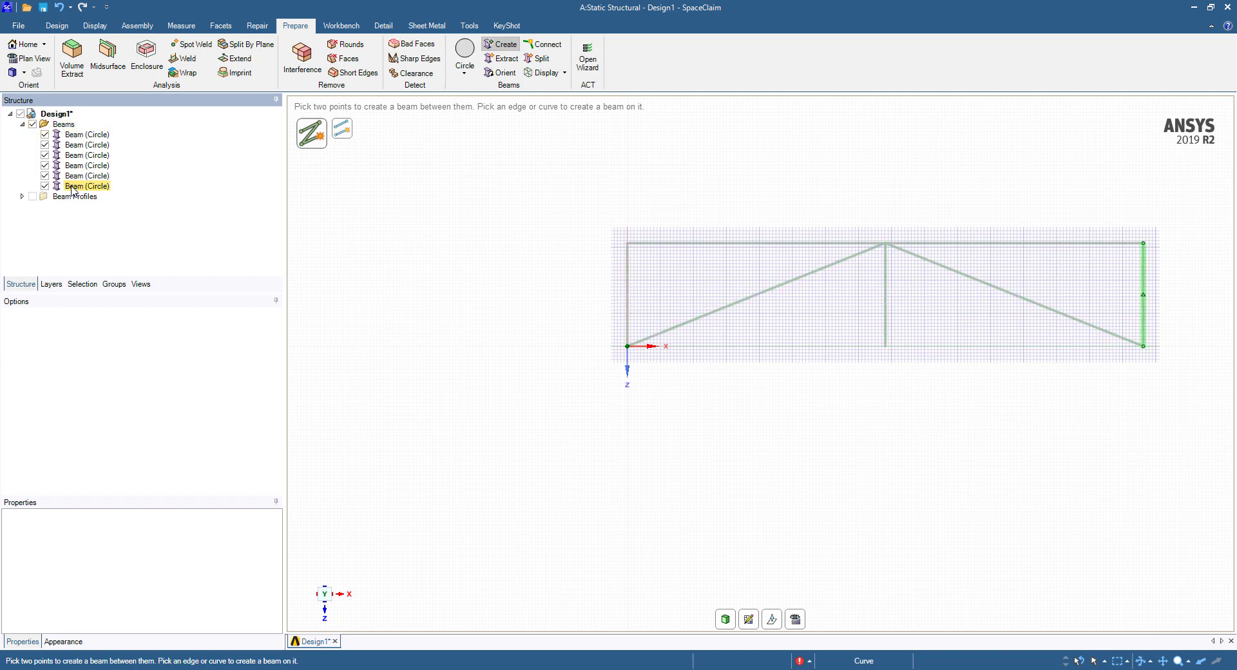
click(22, 196)
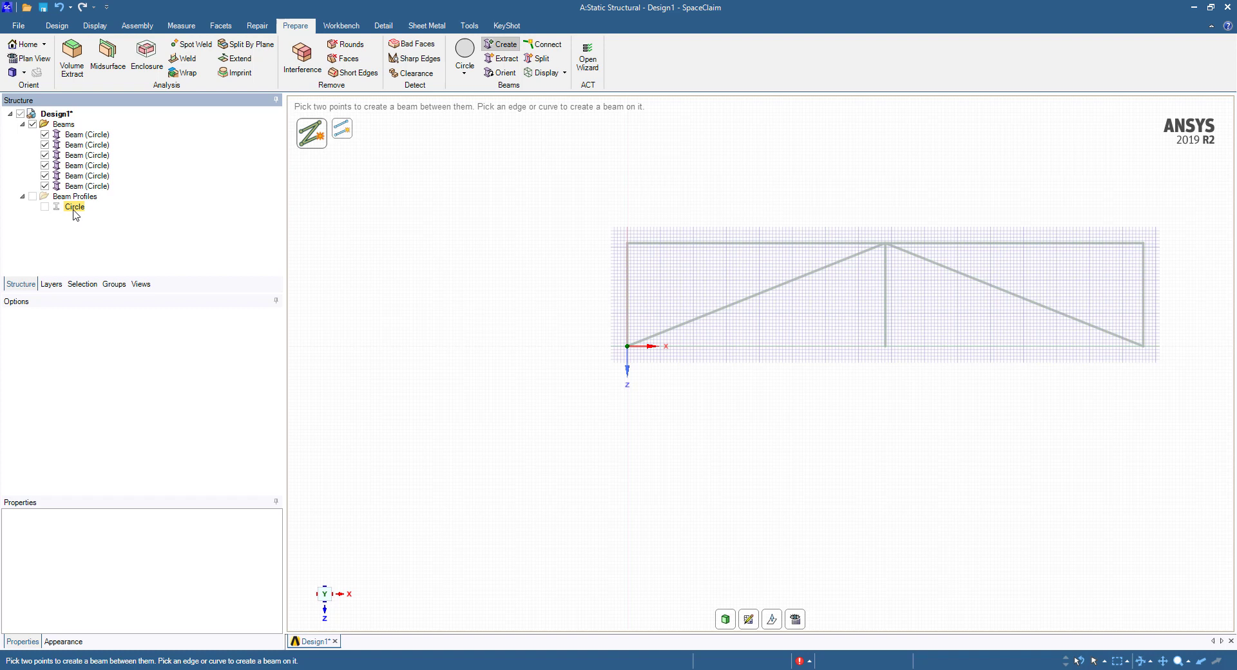
Edit the Circle beam profile, change its radius from 10mm to 20mm, and close the profile.
click(75, 207)
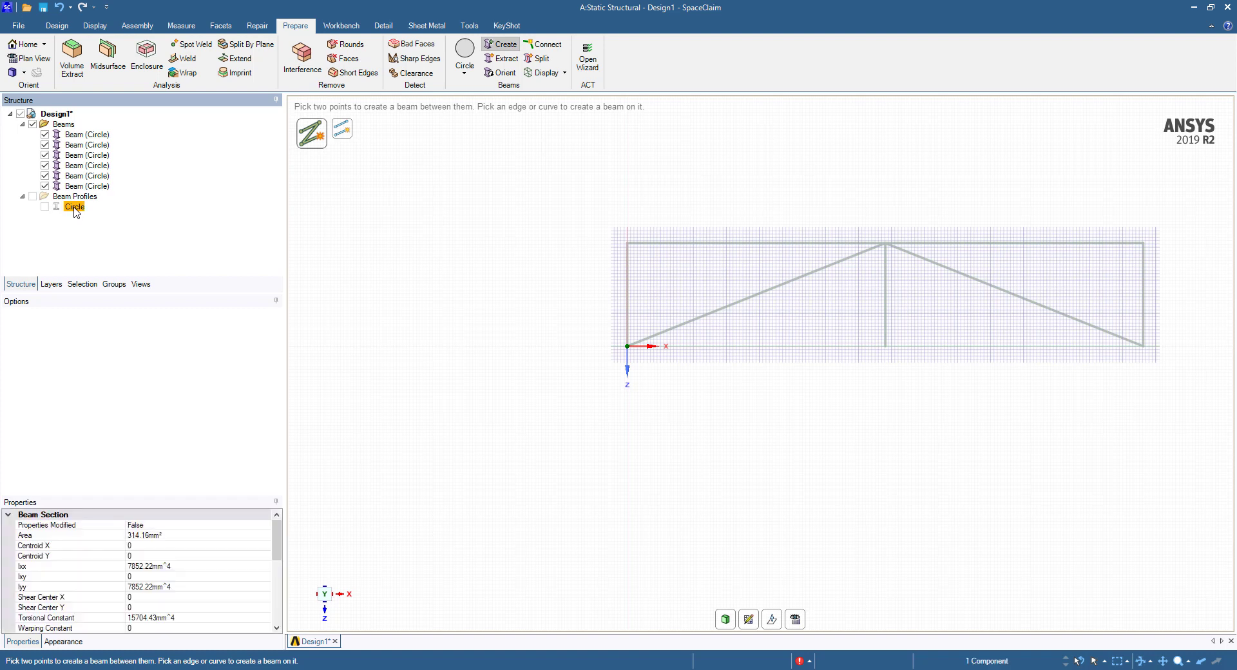
right_click(76, 211)
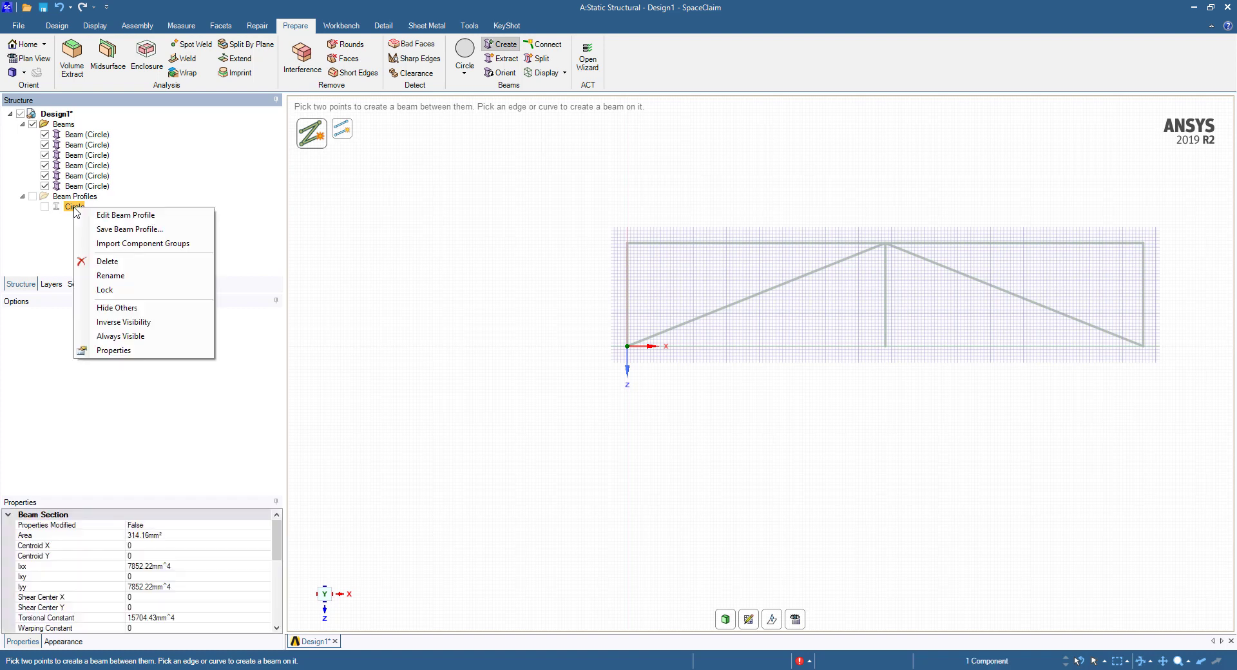
click(143, 218)
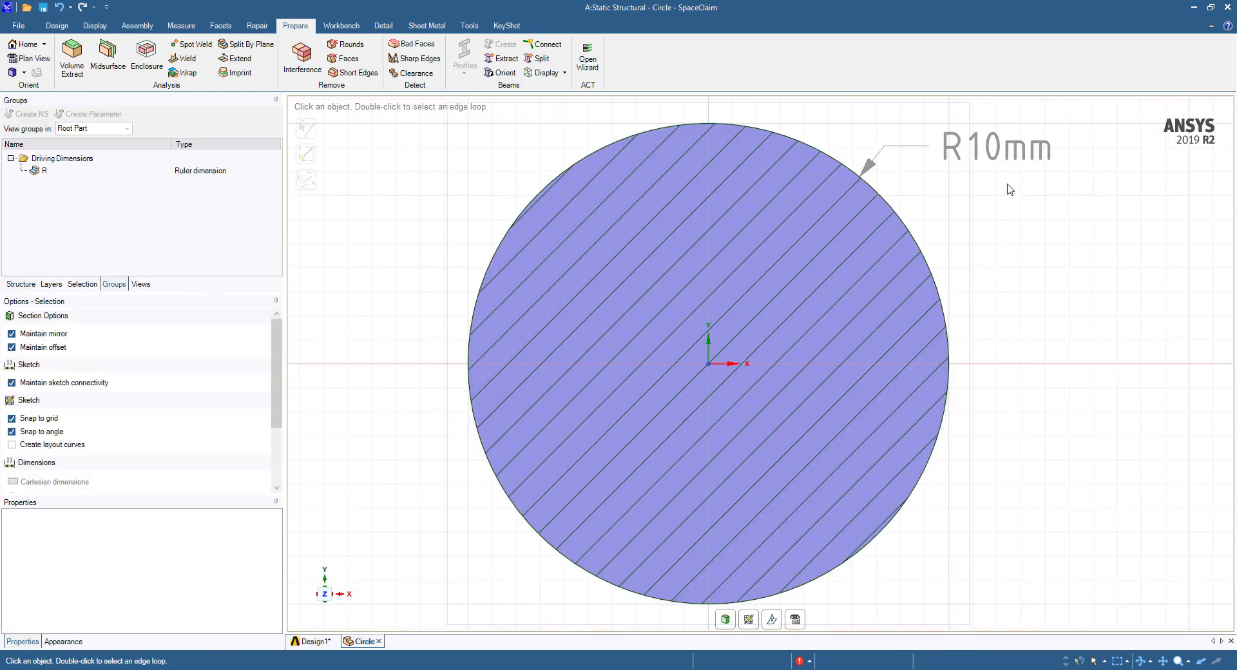
click(954, 167)
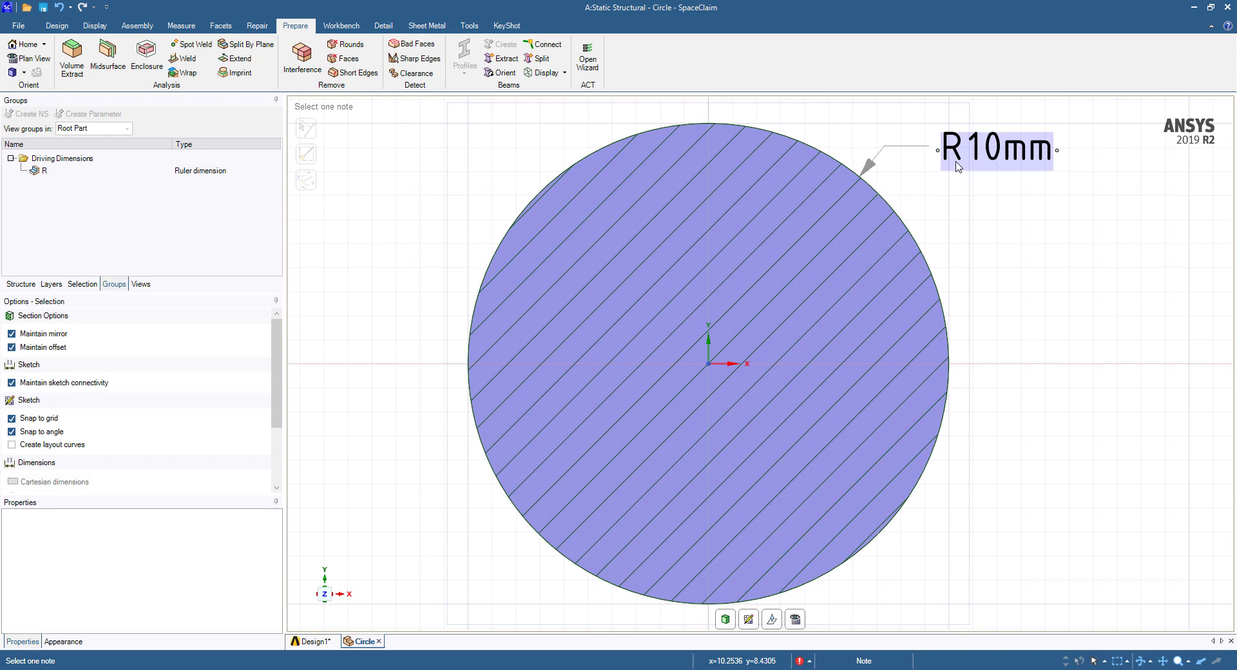
key(Escape)
click(210, 175)
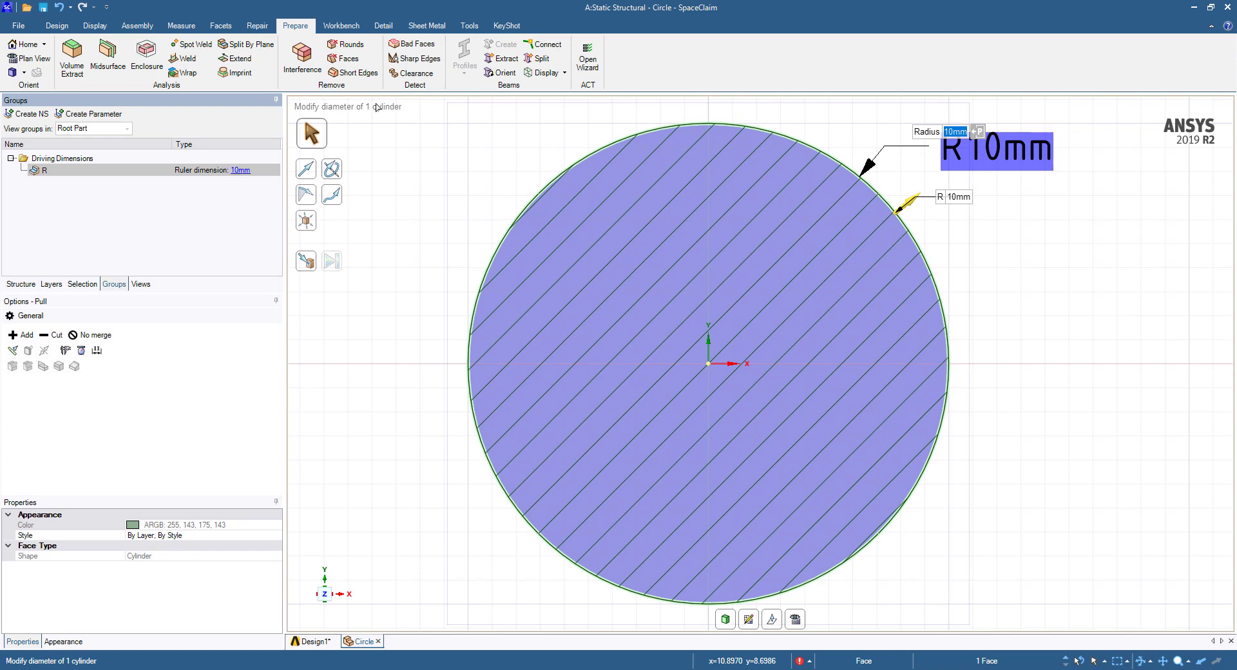
click(954, 132)
double_click(954, 131)
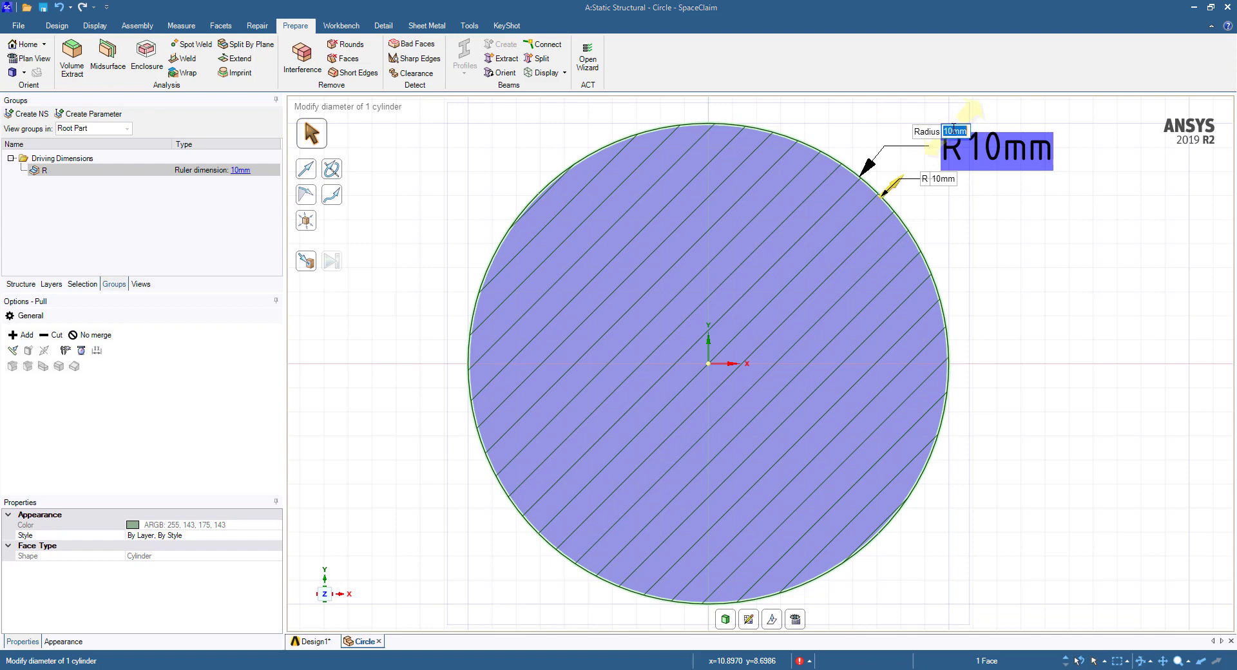
text(20)
key(Return)
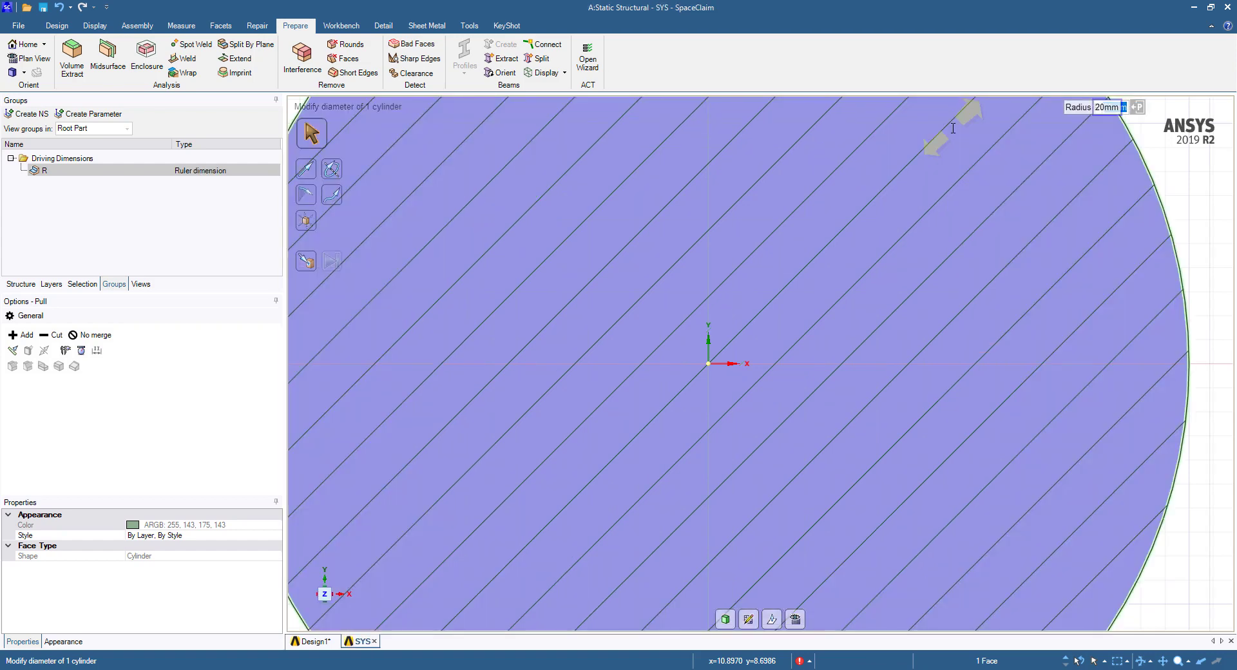
scroll(902, 290, down, 5)
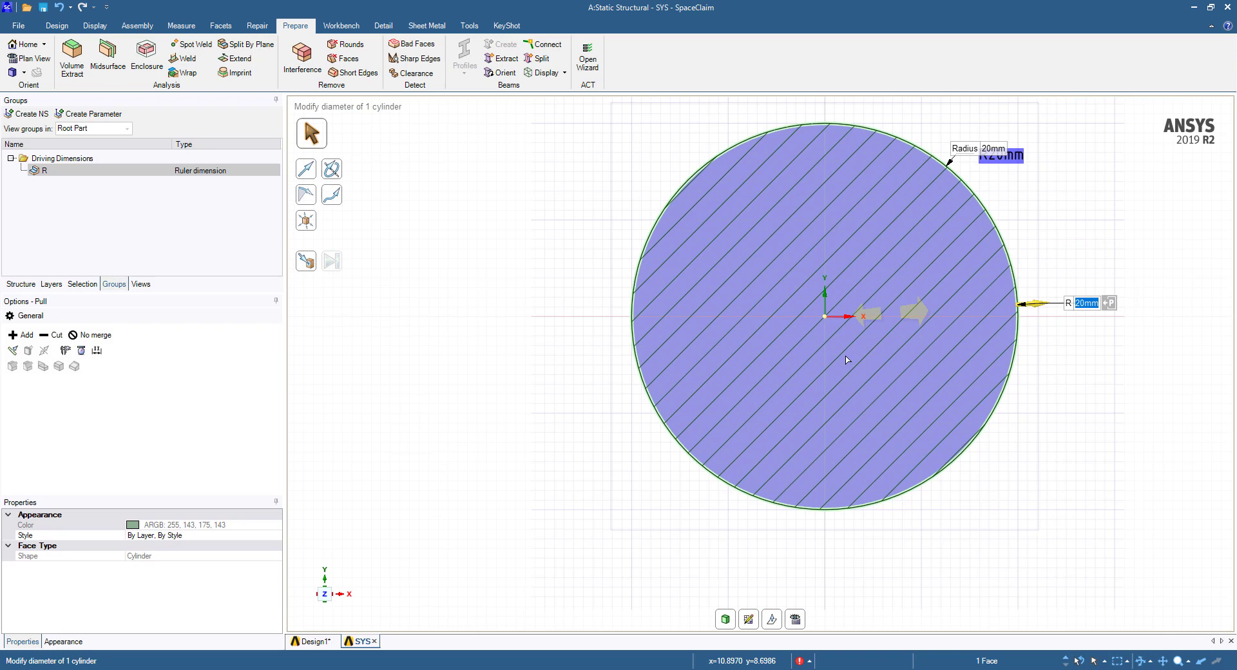
click(374, 641)
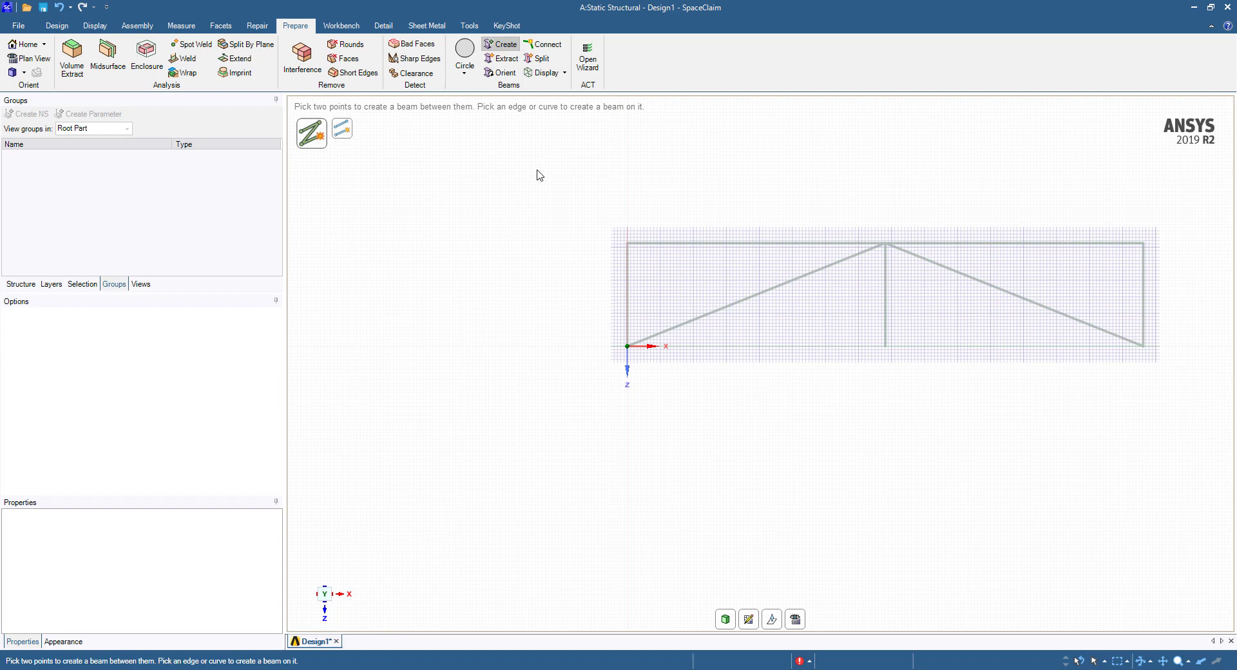
Display the beams as Solid Beams and orbit the truss to an oblique view.
click(558, 73)
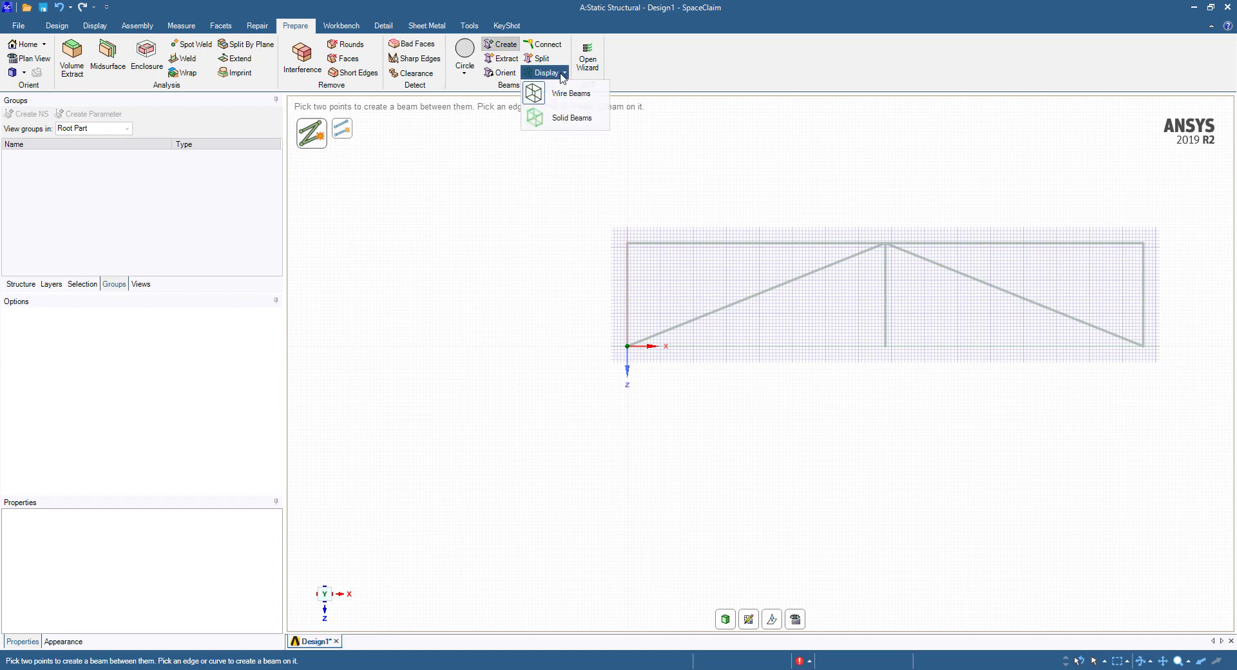
click(552, 119)
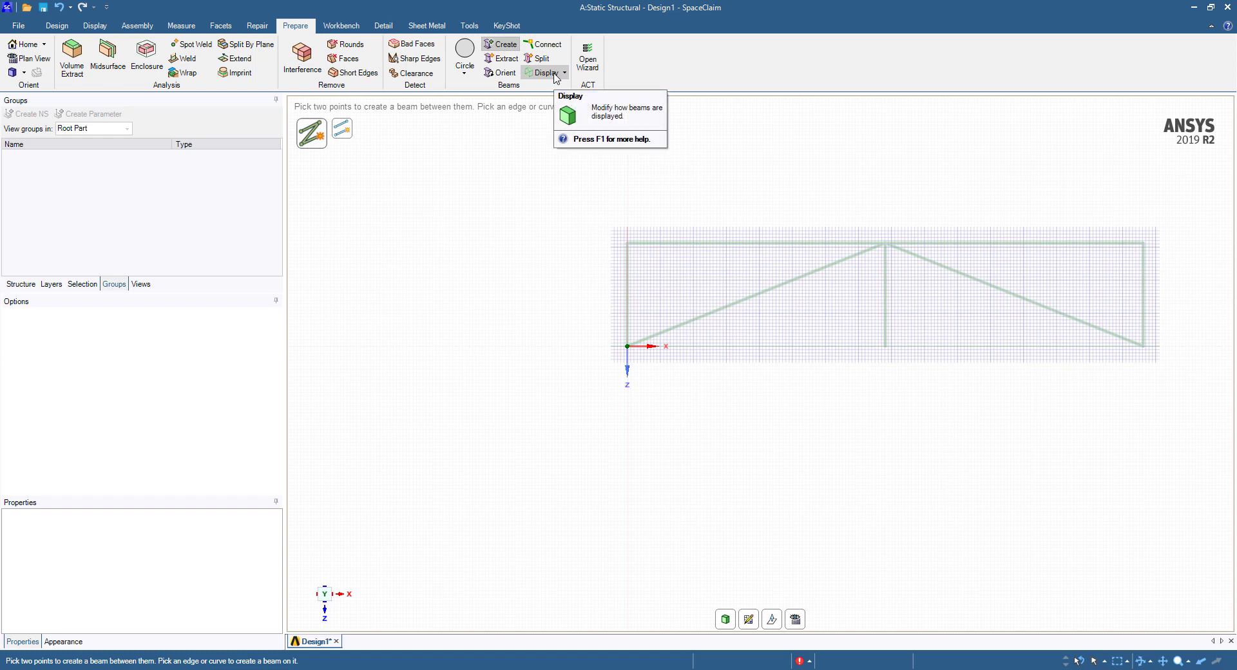
scroll(655, 268, up, 4)
middle_drag(630, 268, 760, 291)
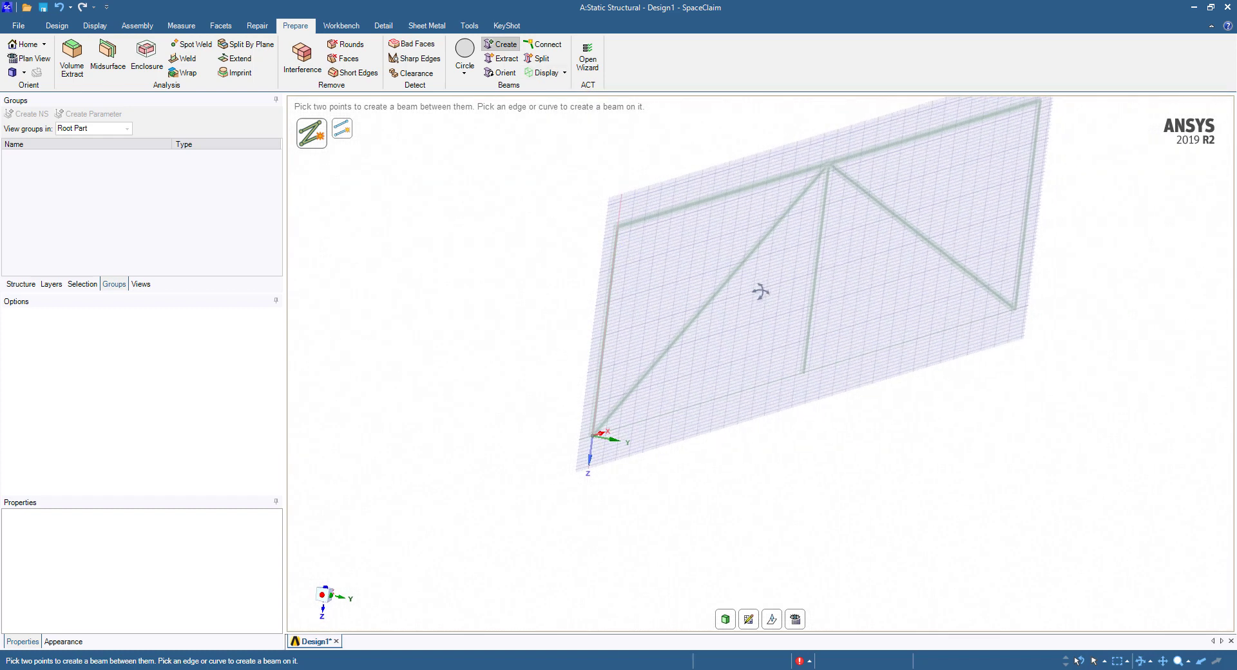
Switch to 3D Mode and orbit the truss to inspect how the beams meet.
click(57, 25)
click(292, 72)
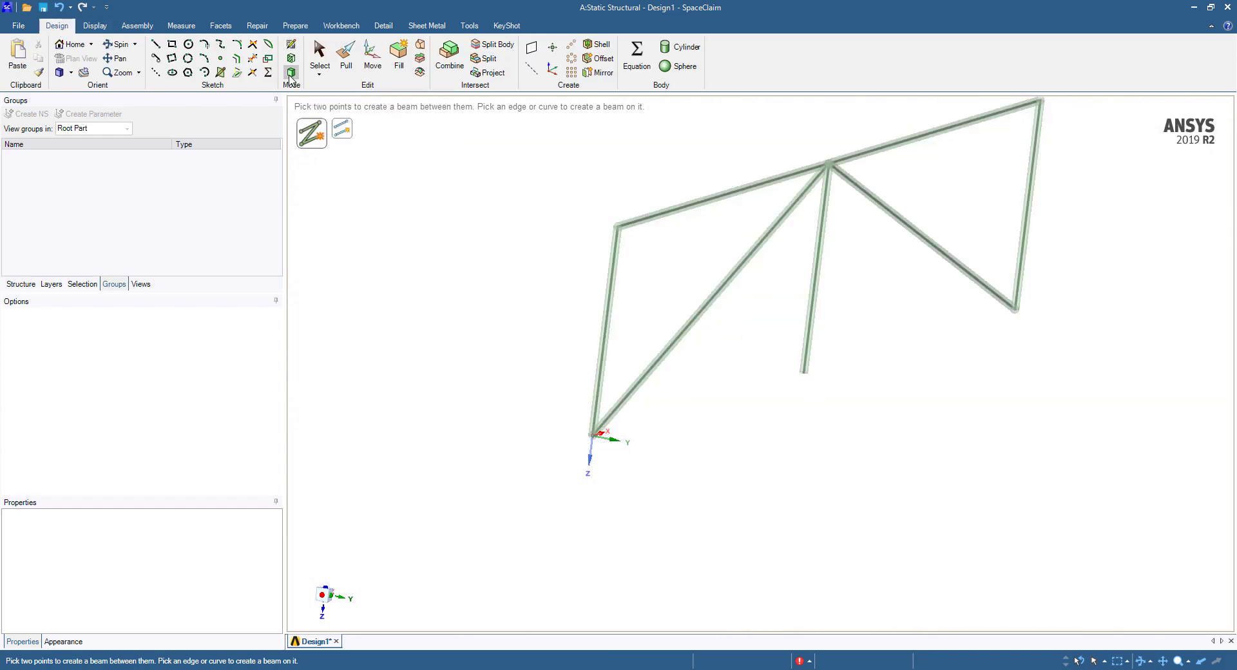
scroll(636, 230, up, 6)
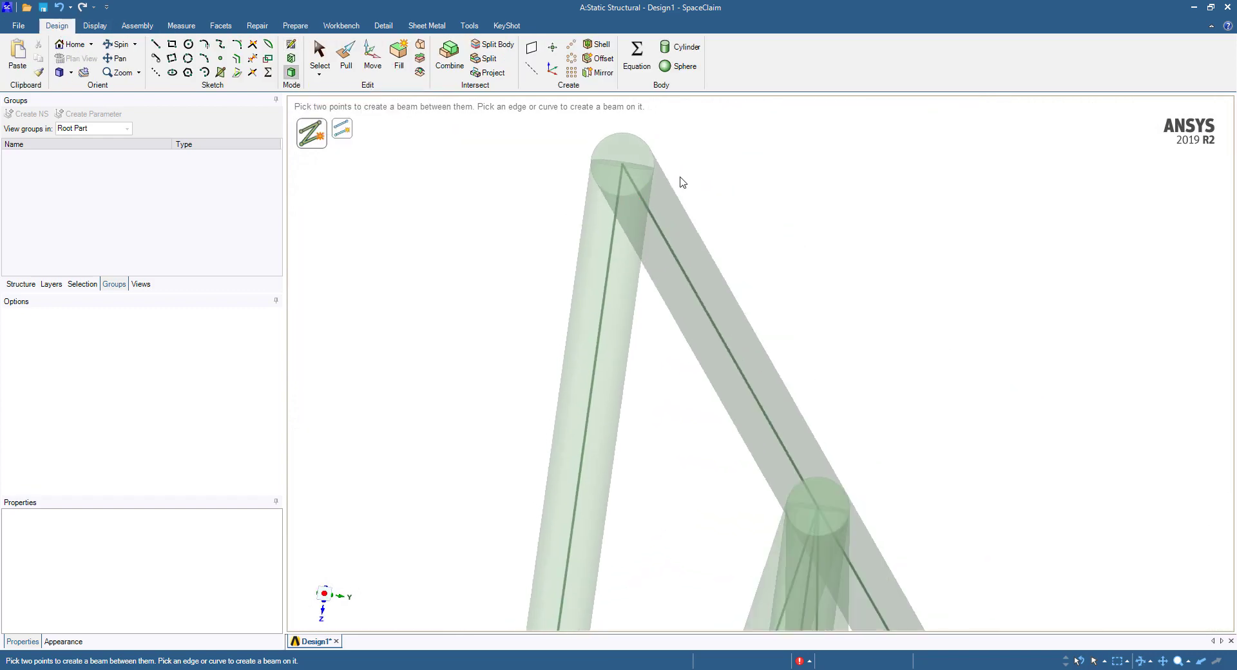
scroll(725, 266, down, 3)
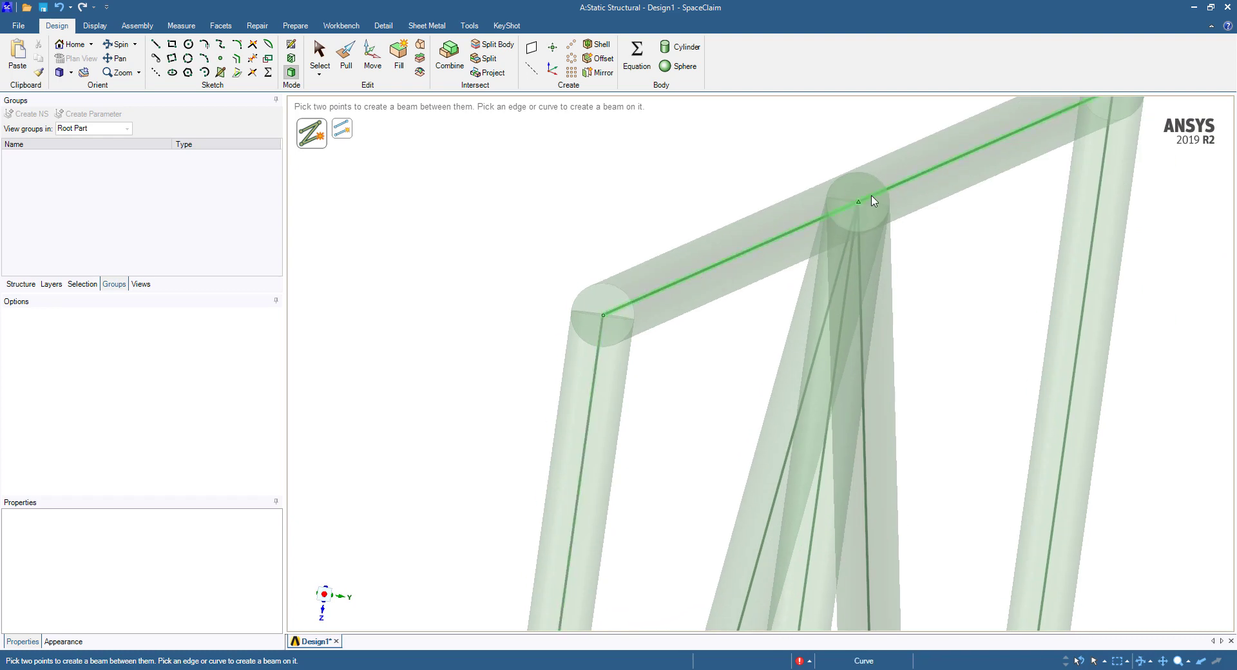
middle_drag(624, 279, 614, 275)
scroll(614, 276, down, 4)
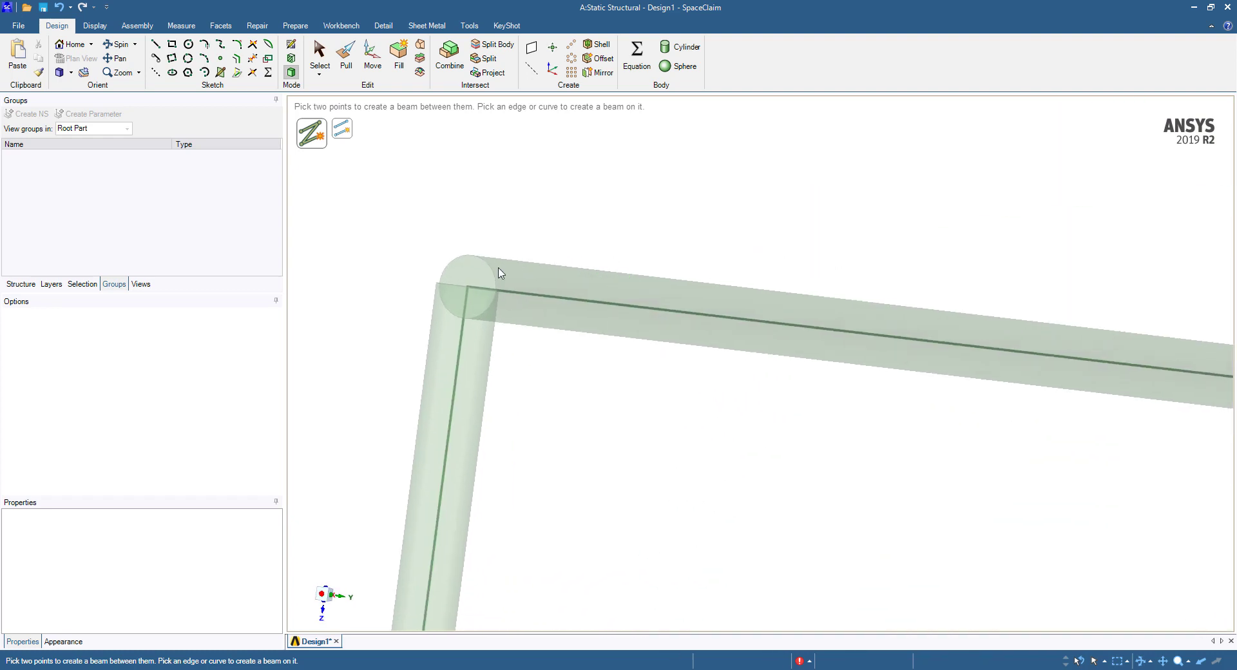
middle_drag(902, 320, 911, 351)
middle_drag(821, 403, 724, 463)
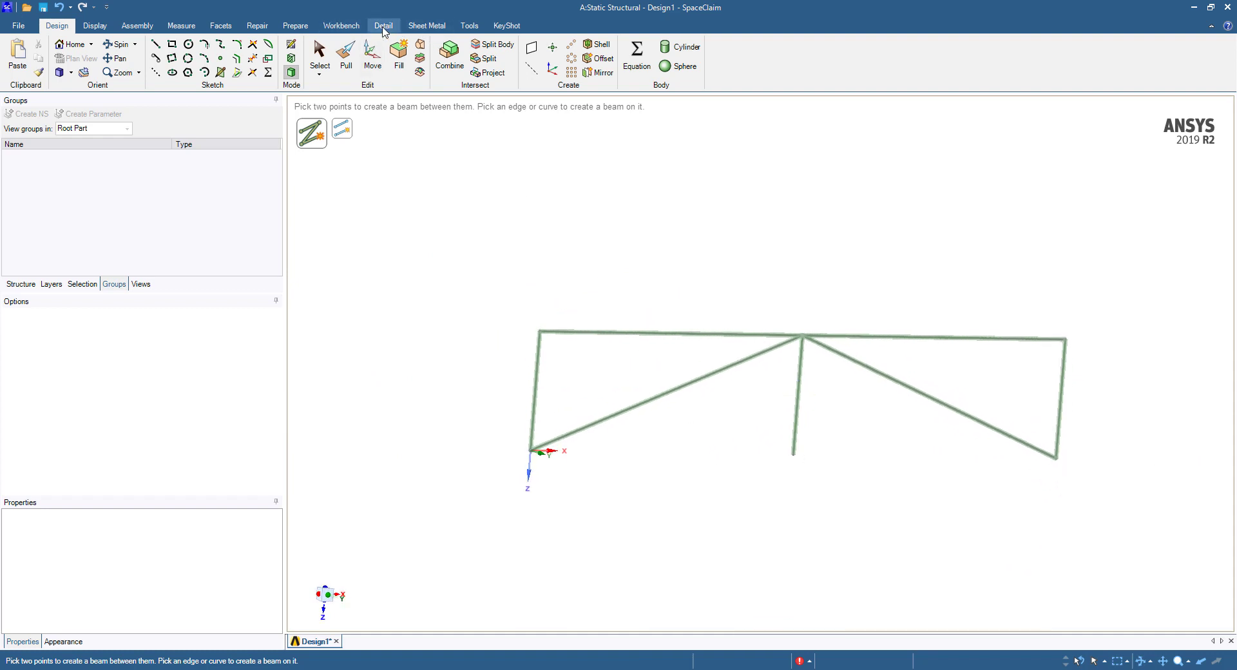
Share the 5 coincident vertices between the truss beams with the Workbench Share tool.
click(344, 27)
click(352, 57)
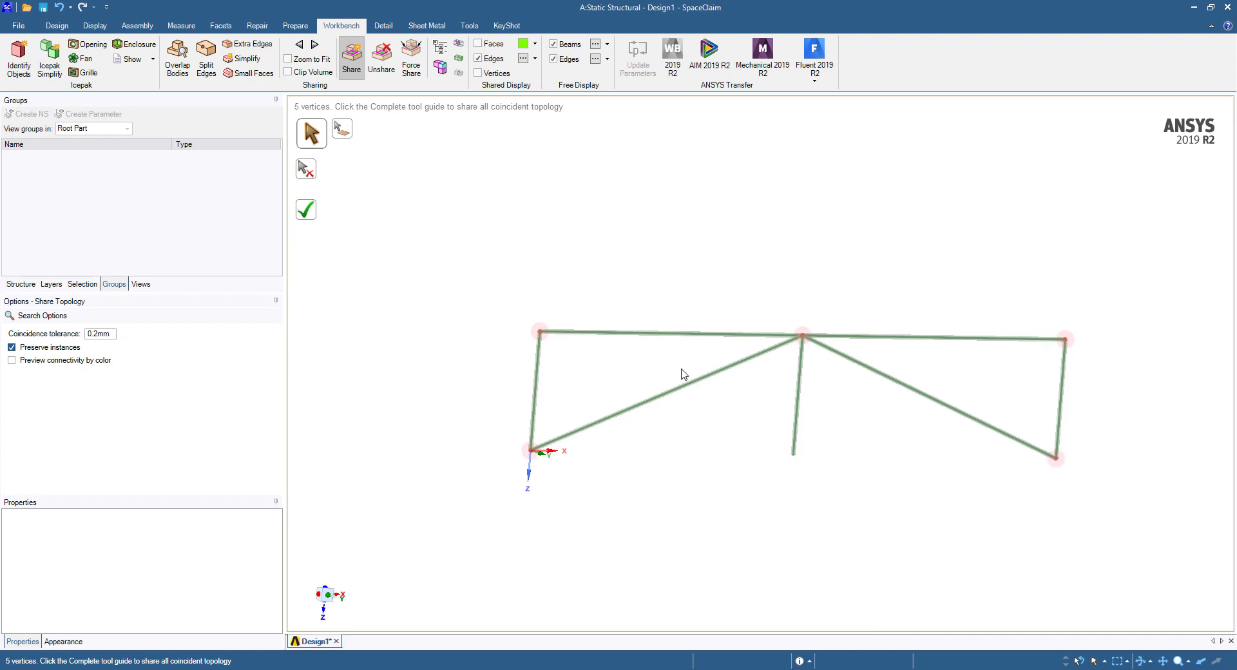
click(306, 209)
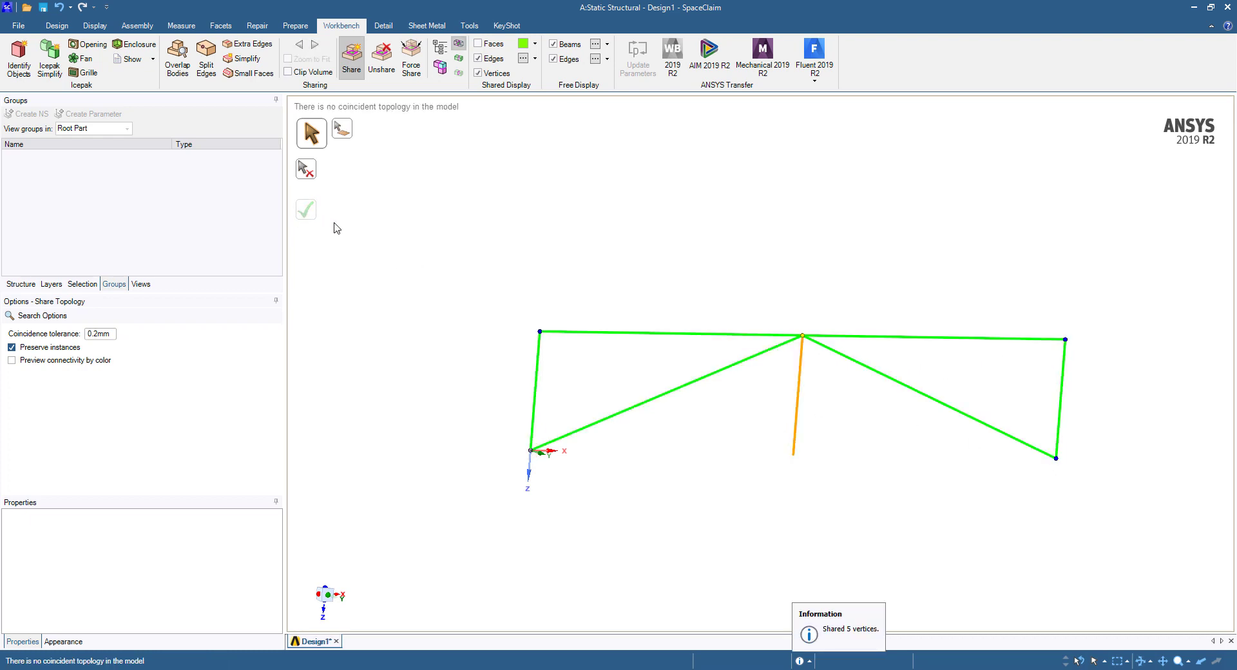
middle_drag(454, 334, 414, 414)
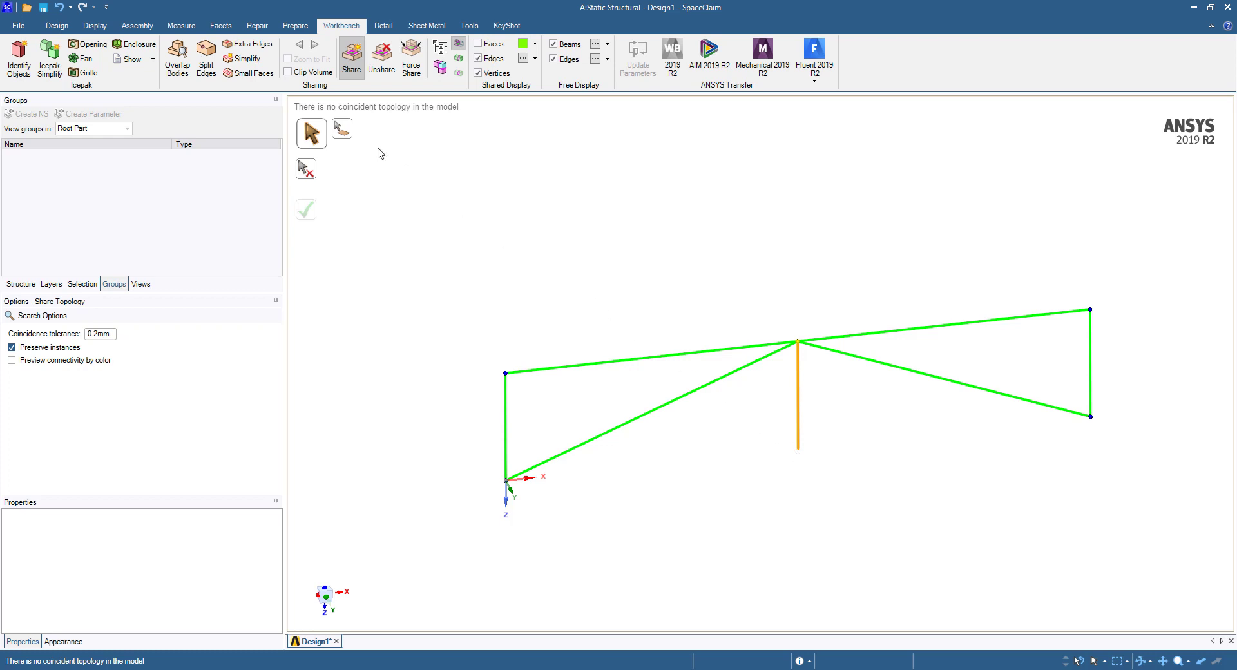
click(297, 28)
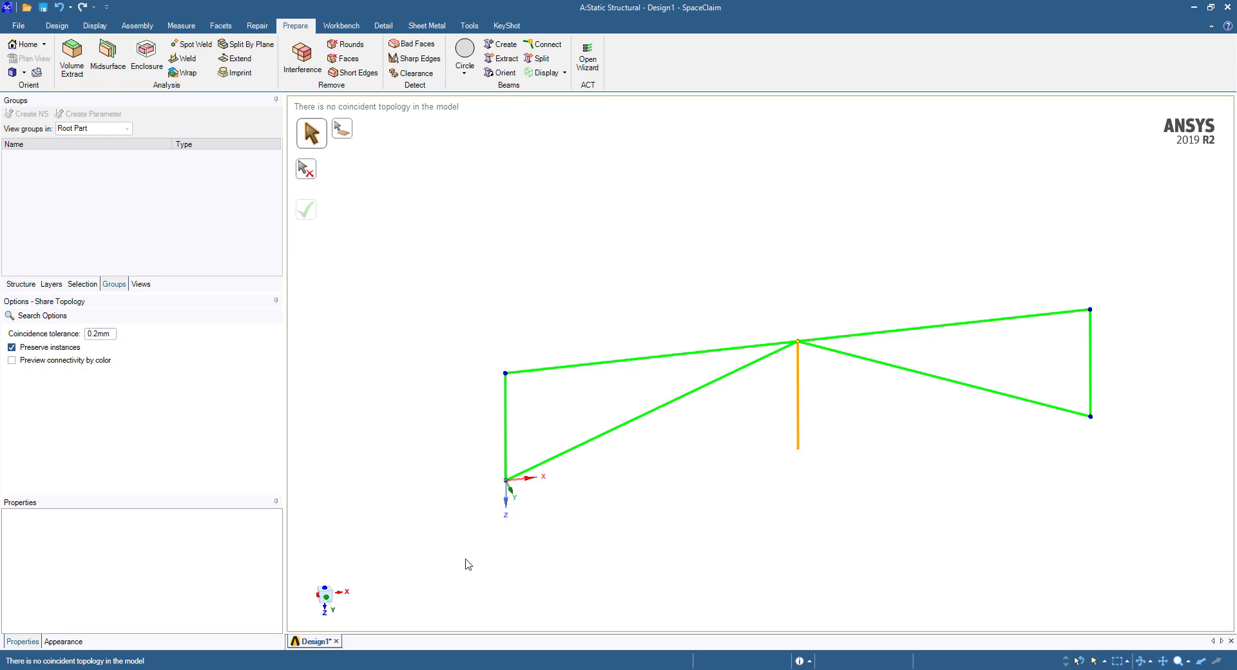
Launch Mechanical from the Static Structural Model cell and orbit the imported truss wireframe.
key(alt+Tab)
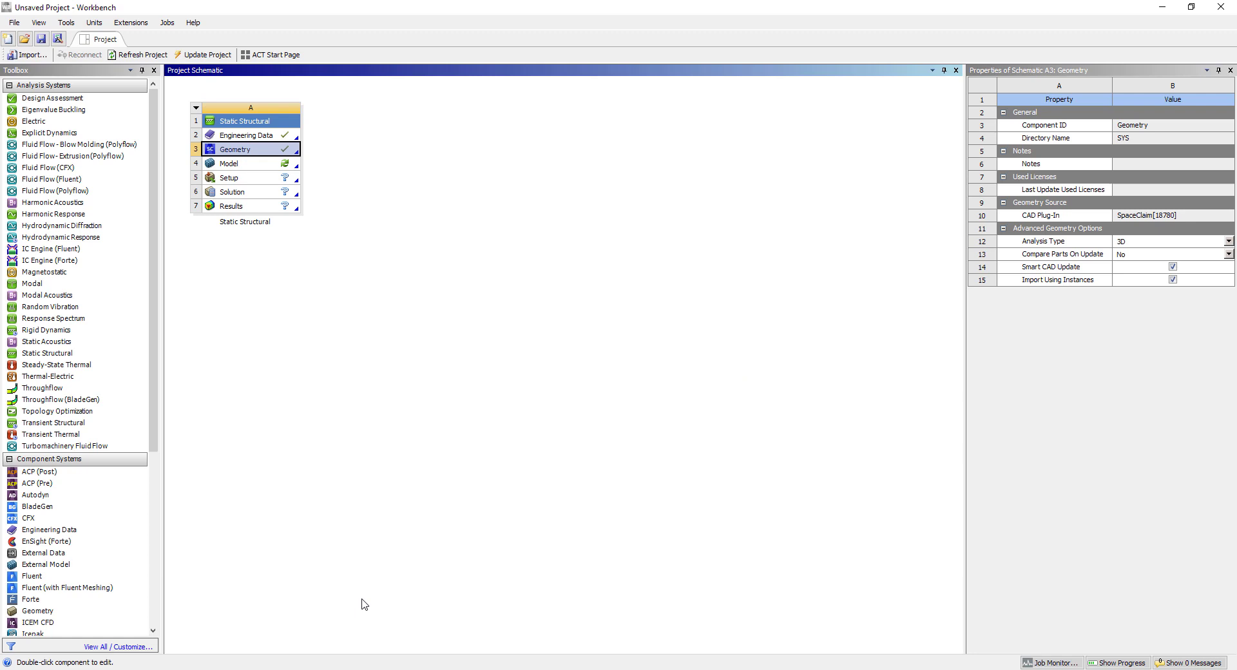
click(251, 166)
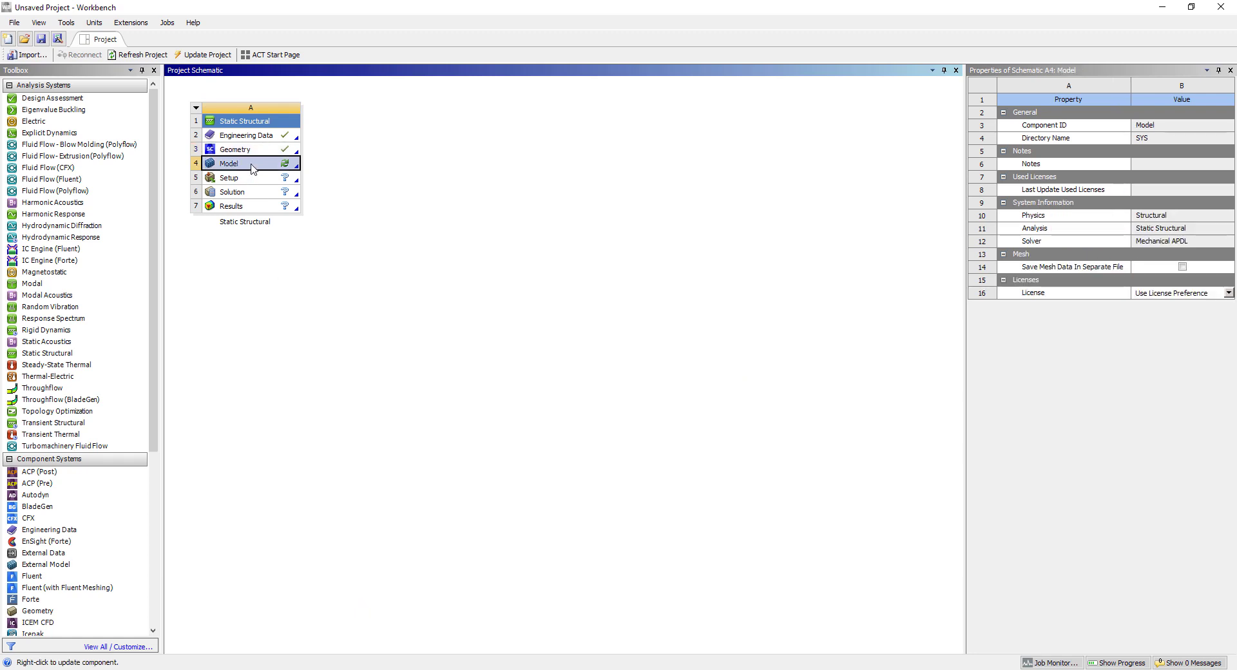
double_click(251, 164)
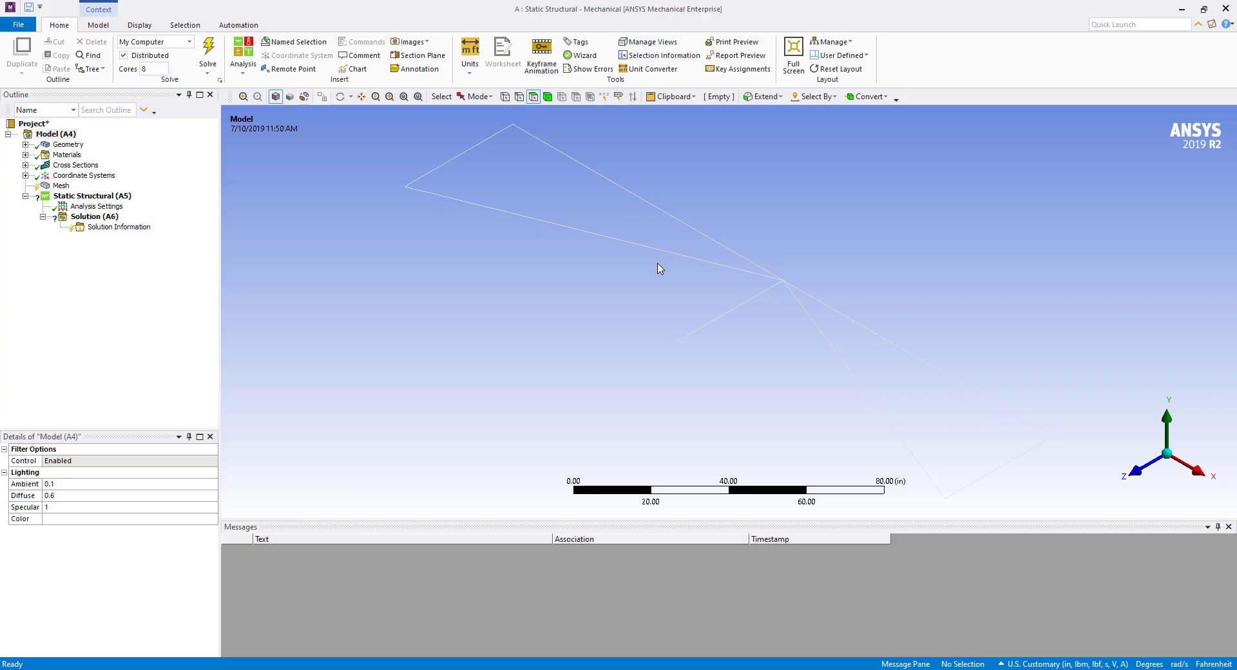
middle_drag(658, 268, 768, 334)
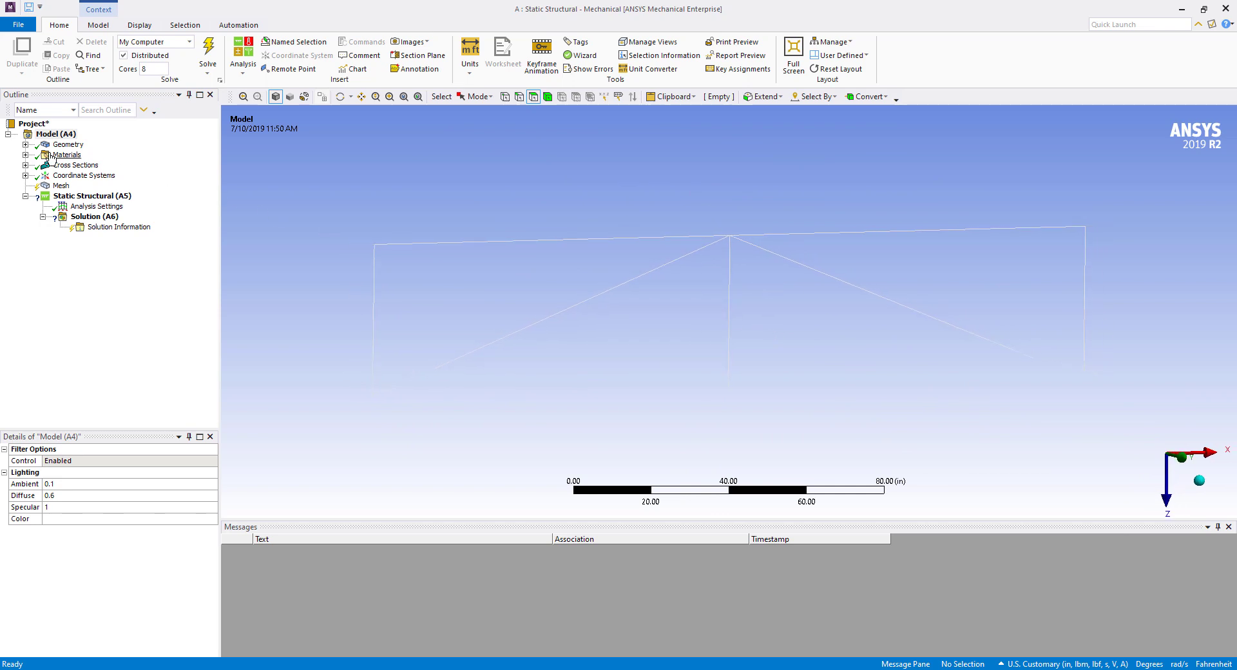
Generate the mesh on the truss beams, inspect it from several angles, and close the Messages pane.
click(53, 185)
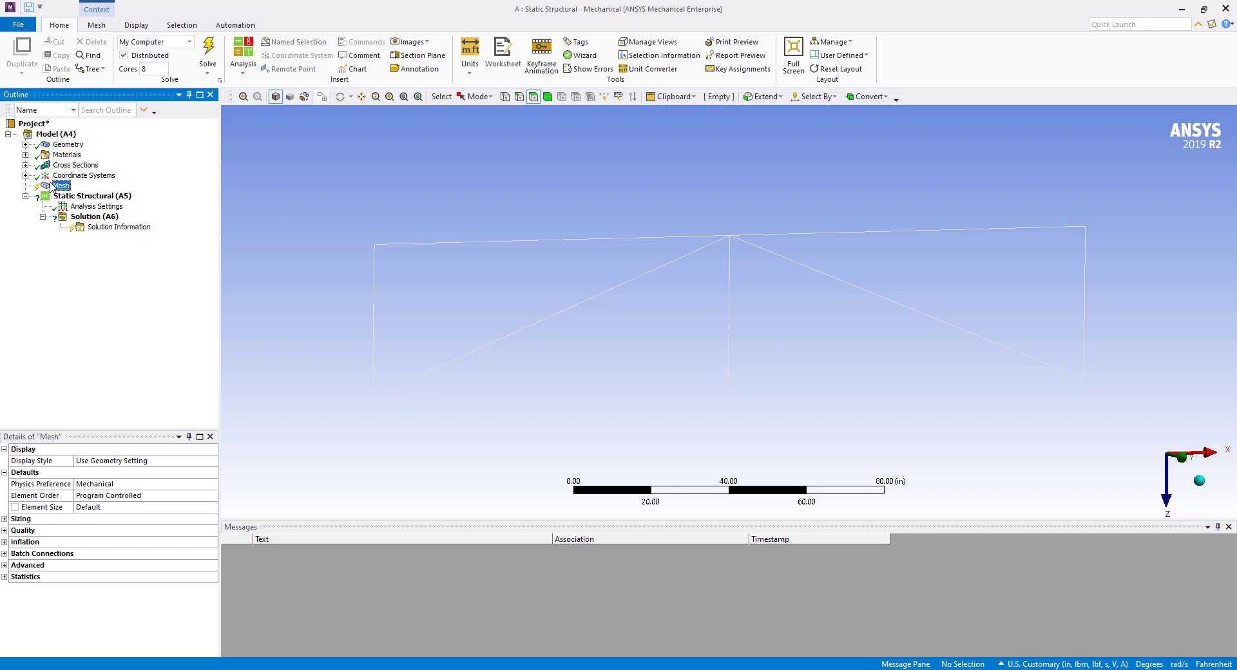
right_click(61, 187)
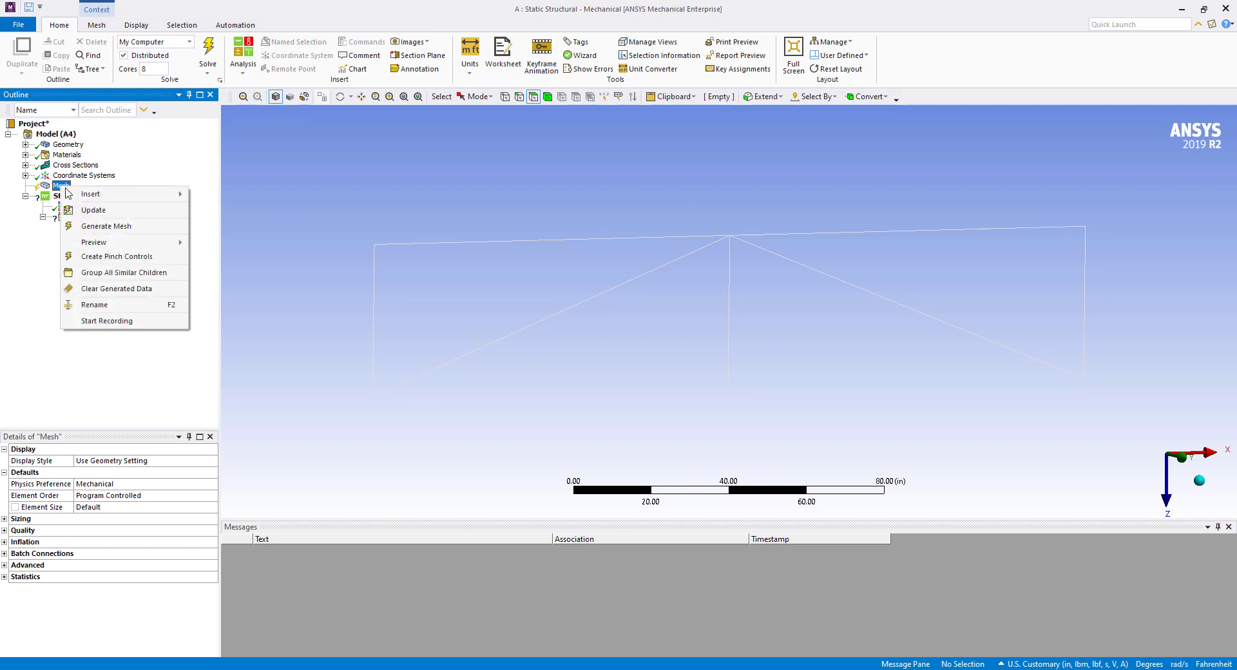
click(97, 224)
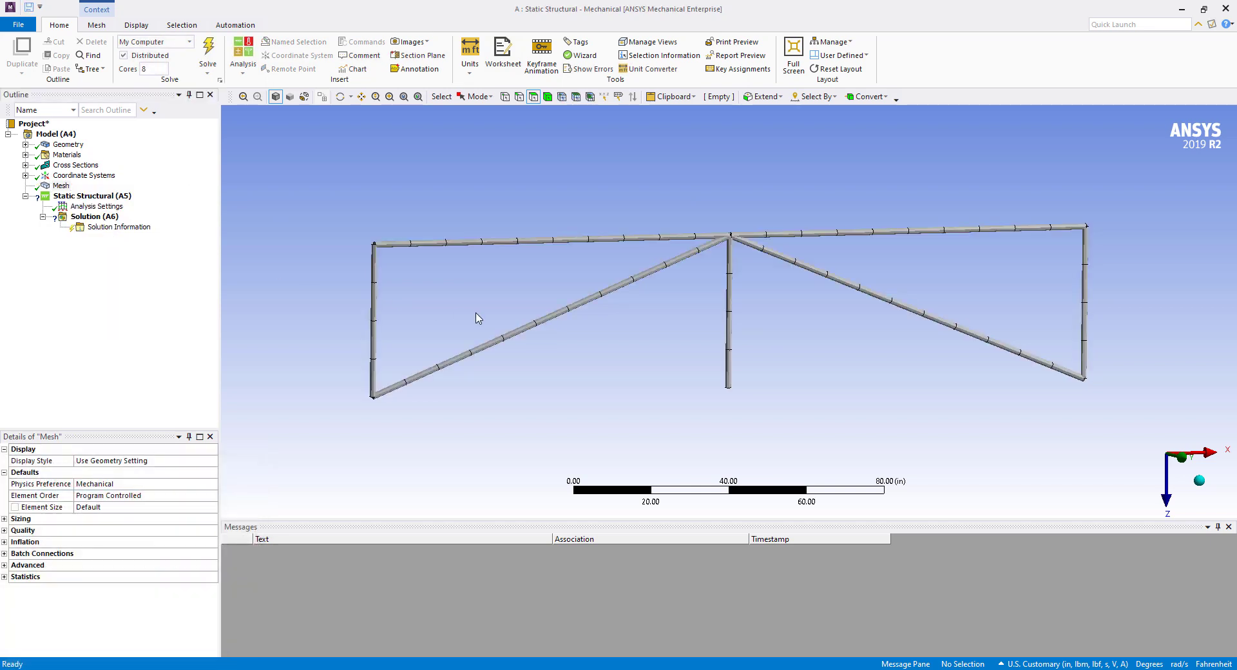
middle_drag(440, 303, 500, 304)
scroll(428, 274, up, 5)
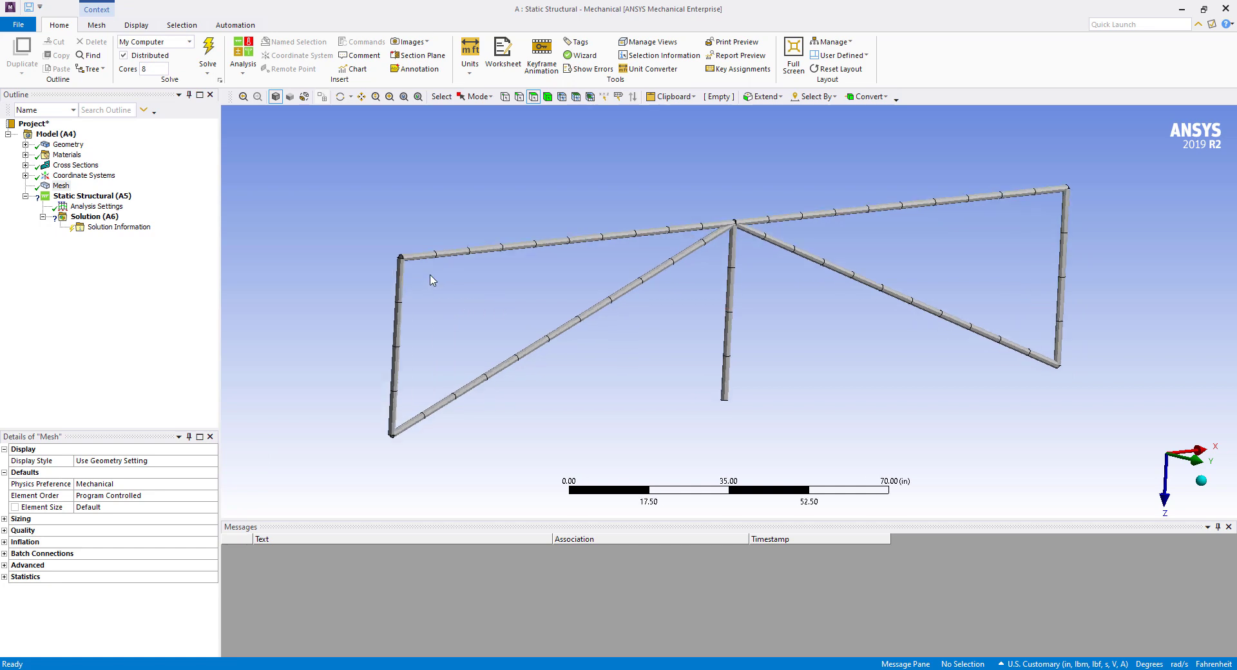
middle_drag(424, 274, 506, 269)
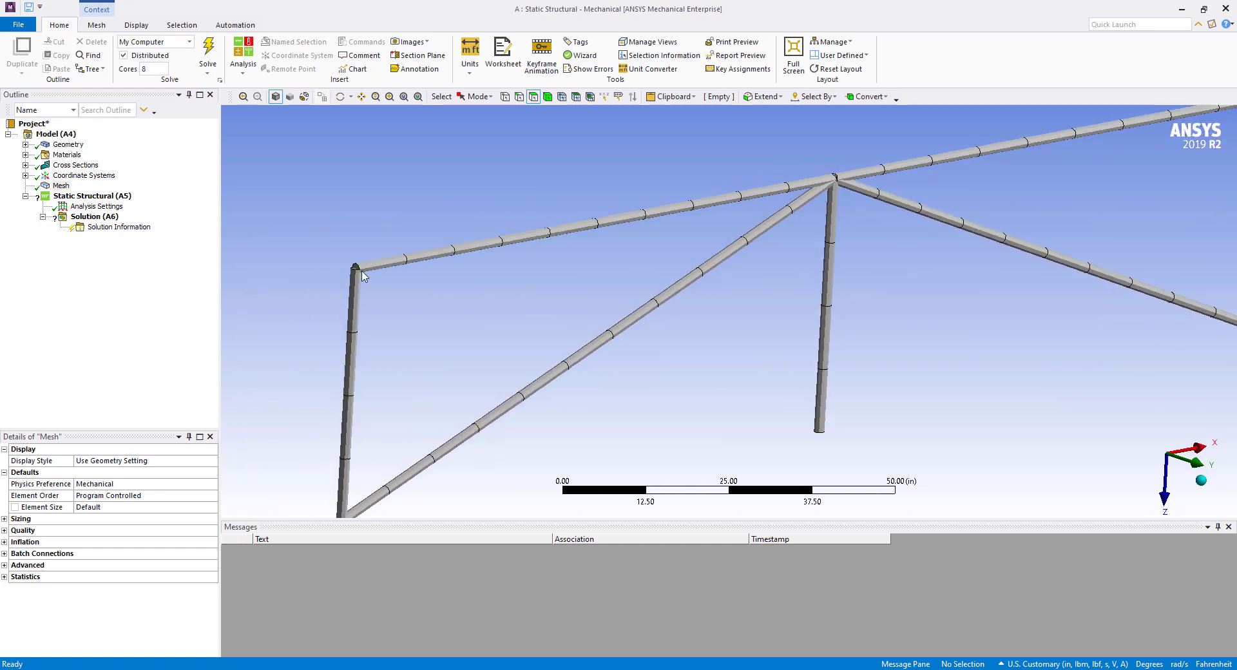
click(1229, 527)
scroll(741, 317, up, 3)
scroll(730, 320, down, 1)
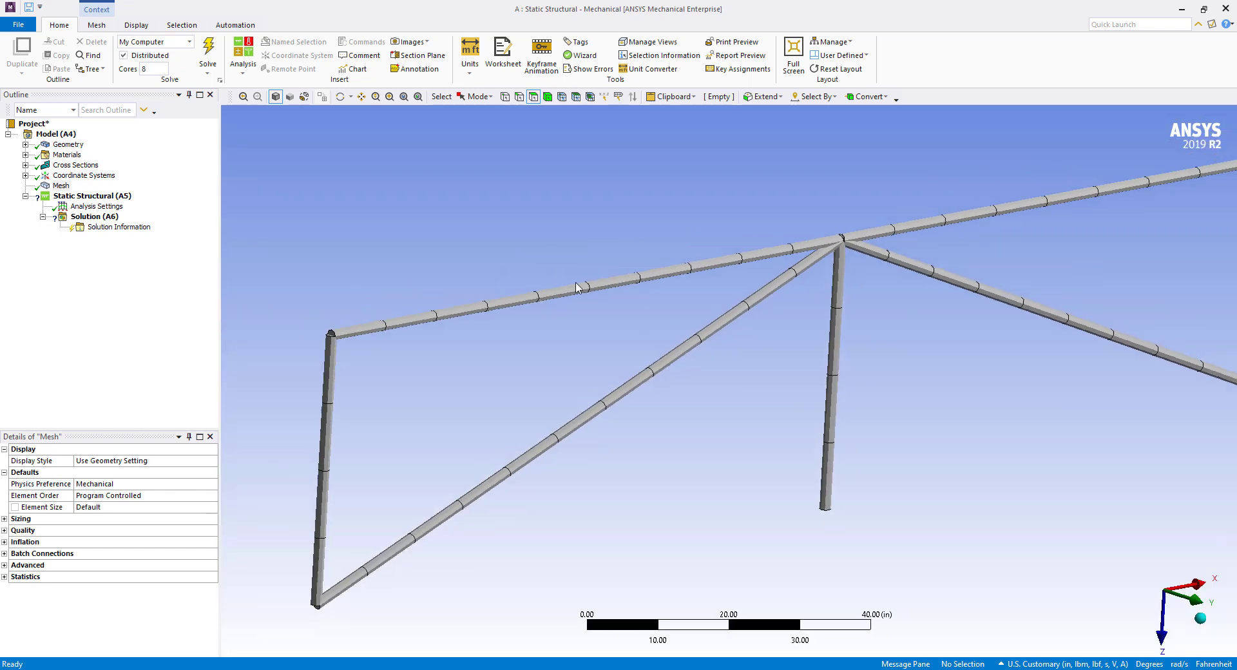
Toggle Thick Shells and Beams off and back on, zoom to fit, and select Static Structural (A5).
click(136, 29)
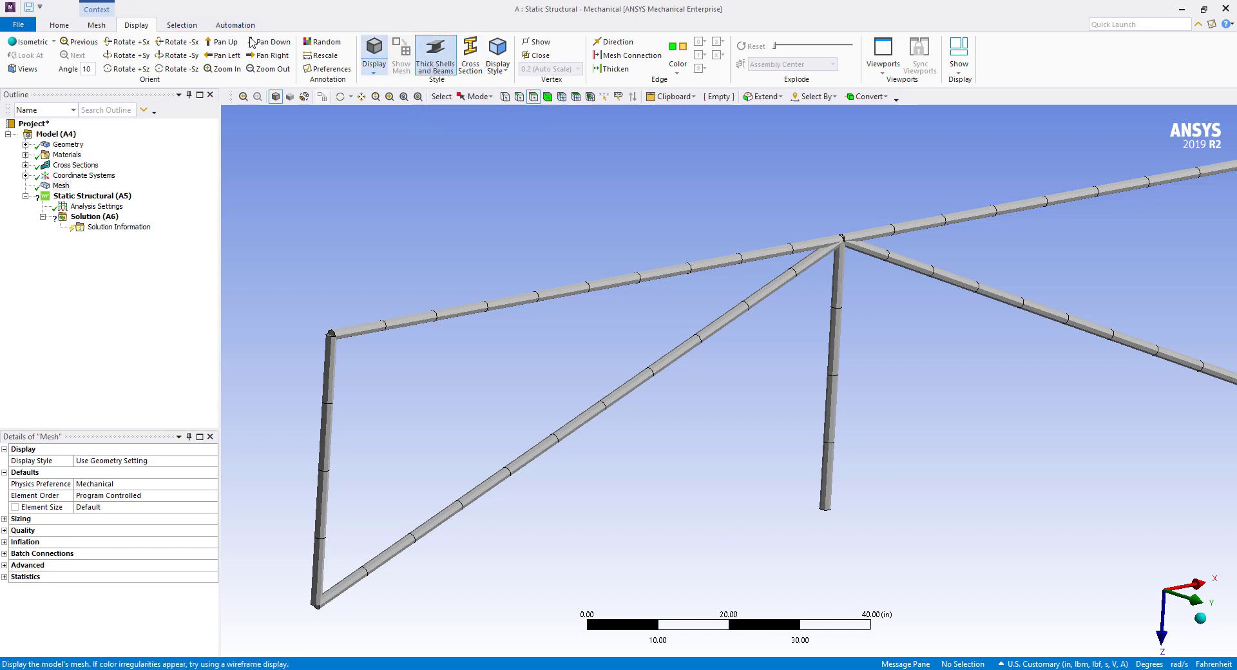
click(443, 52)
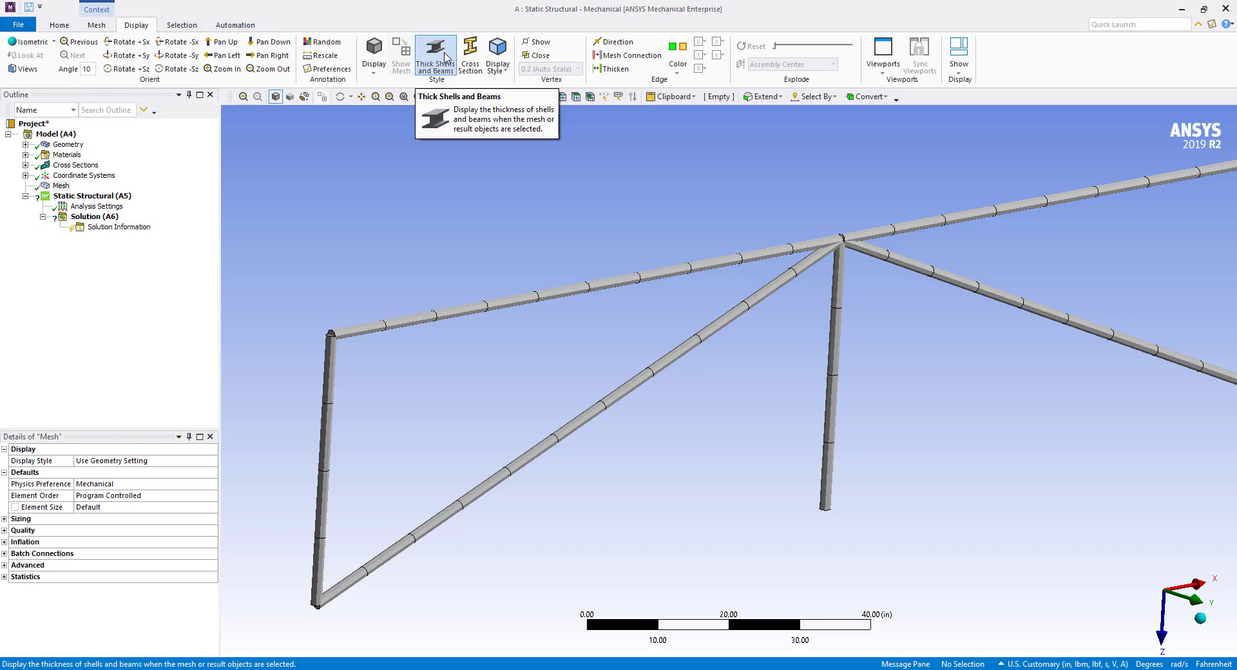
click(444, 57)
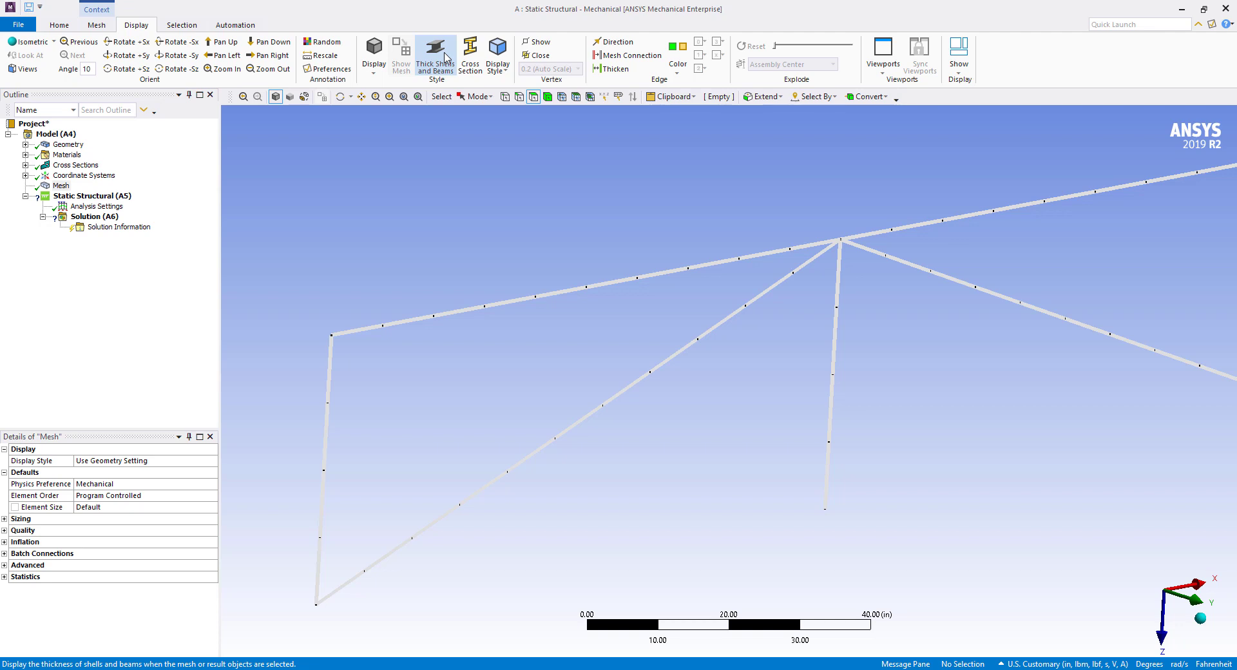
click(444, 57)
key(F7)
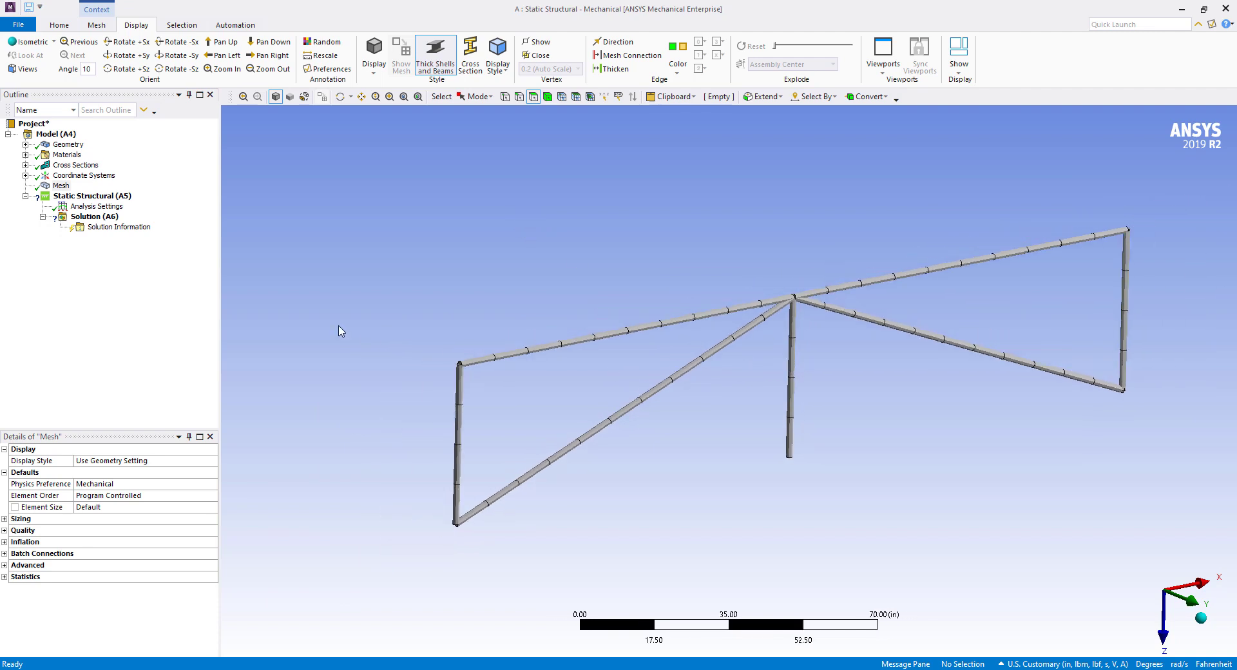
click(101, 200)
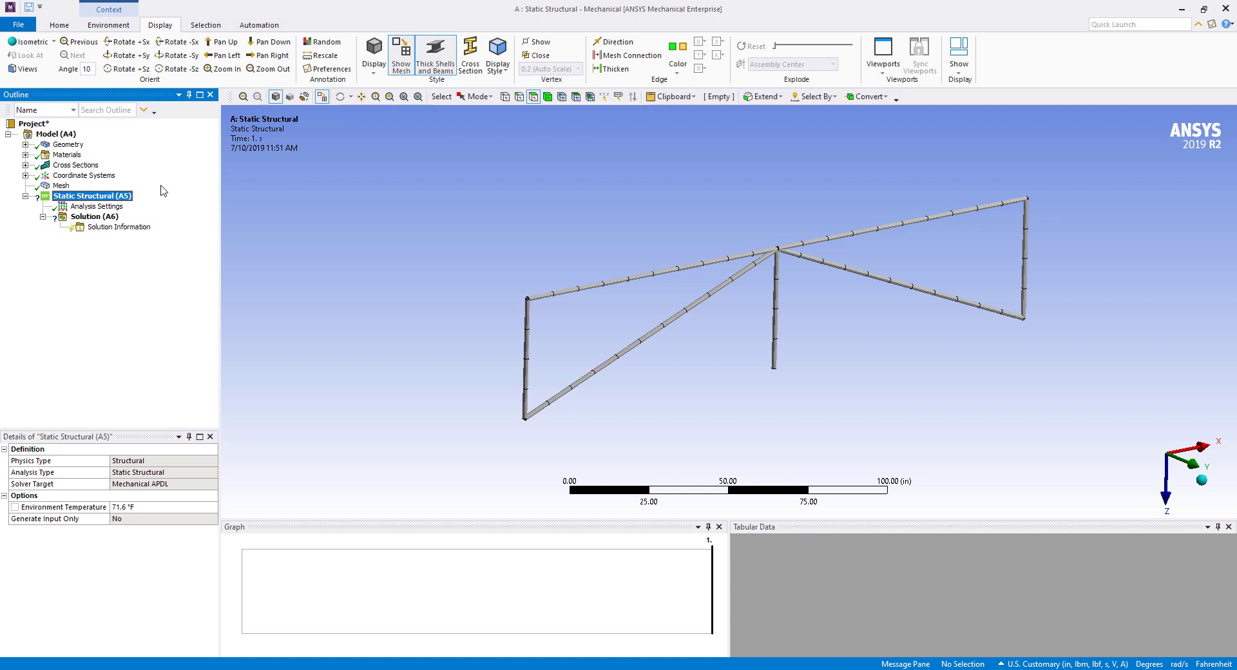
Apply a Fixed Support to the three base vertices: bottom-left end, central post bottom, and bottom-right corner.
click(505, 96)
click(526, 419)
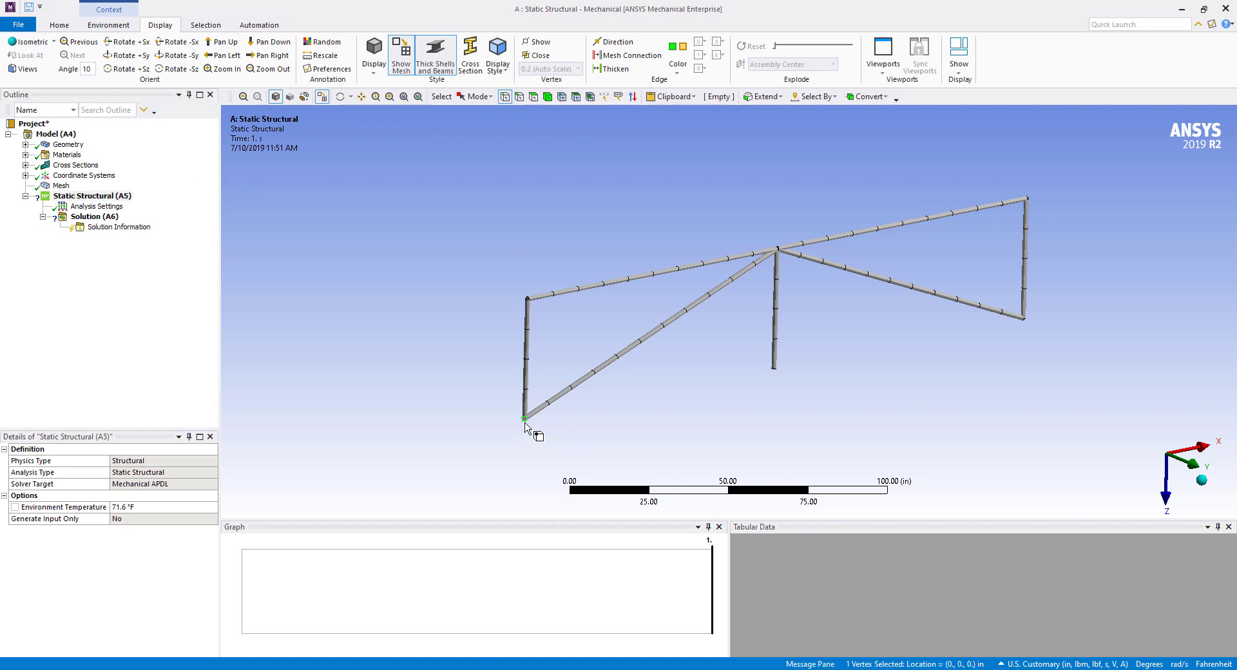
ctrl+click(774, 368)
ctrl+click(1025, 320)
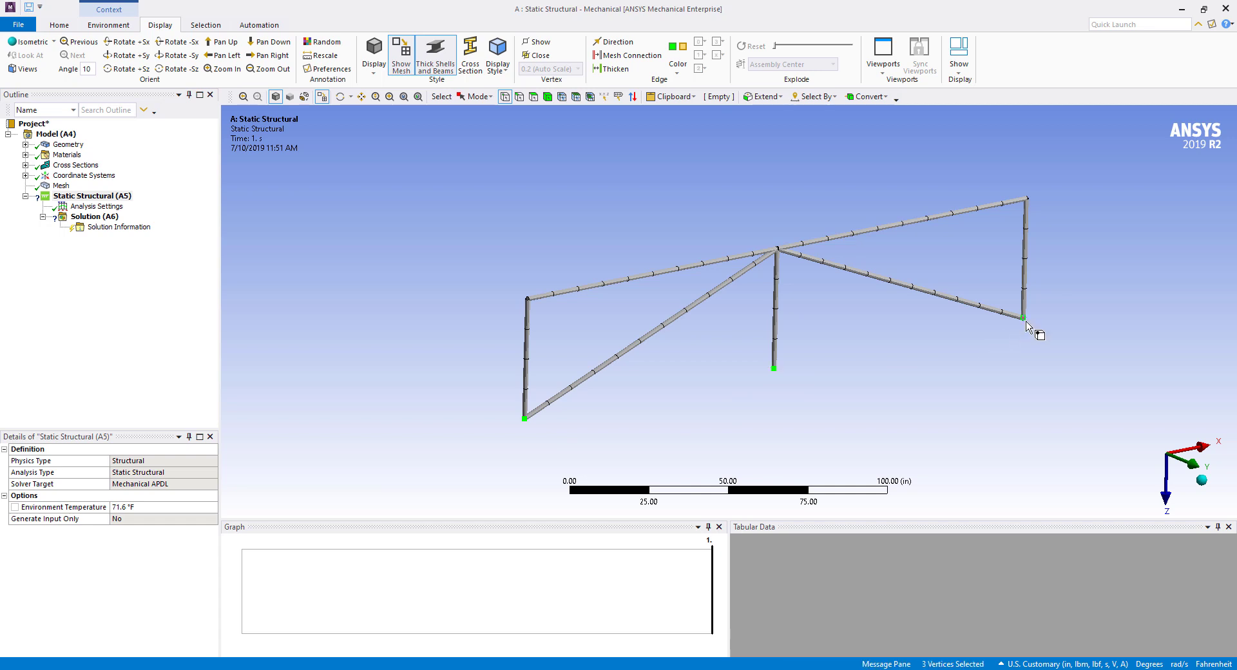
right_click(1026, 320)
mouse_move(1099, 334)
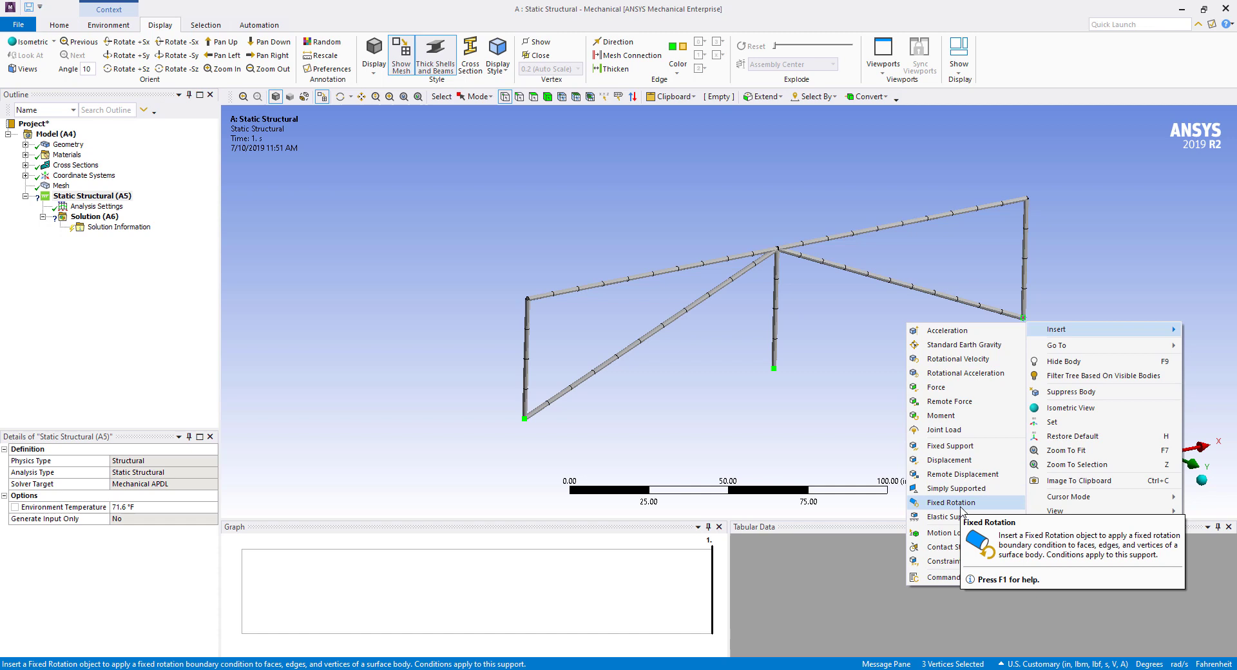
click(951, 446)
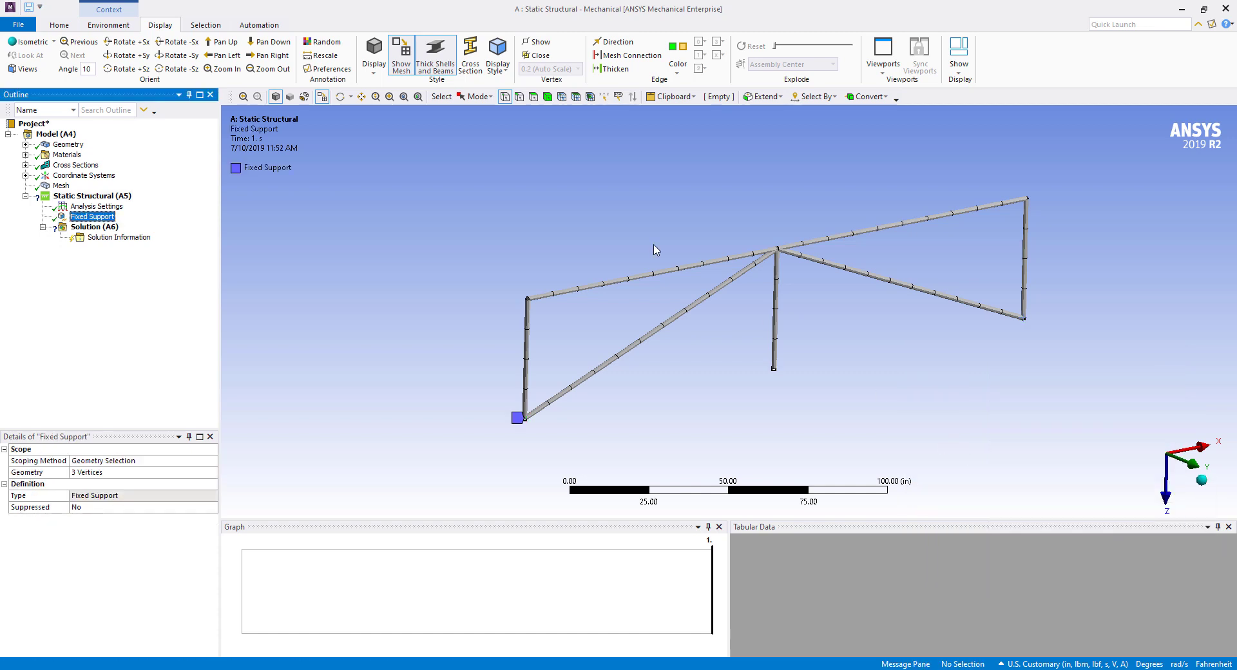
Insert a Force load on the upper left beam edge of the truss.
click(519, 96)
click(673, 273)
right_click(528, 181)
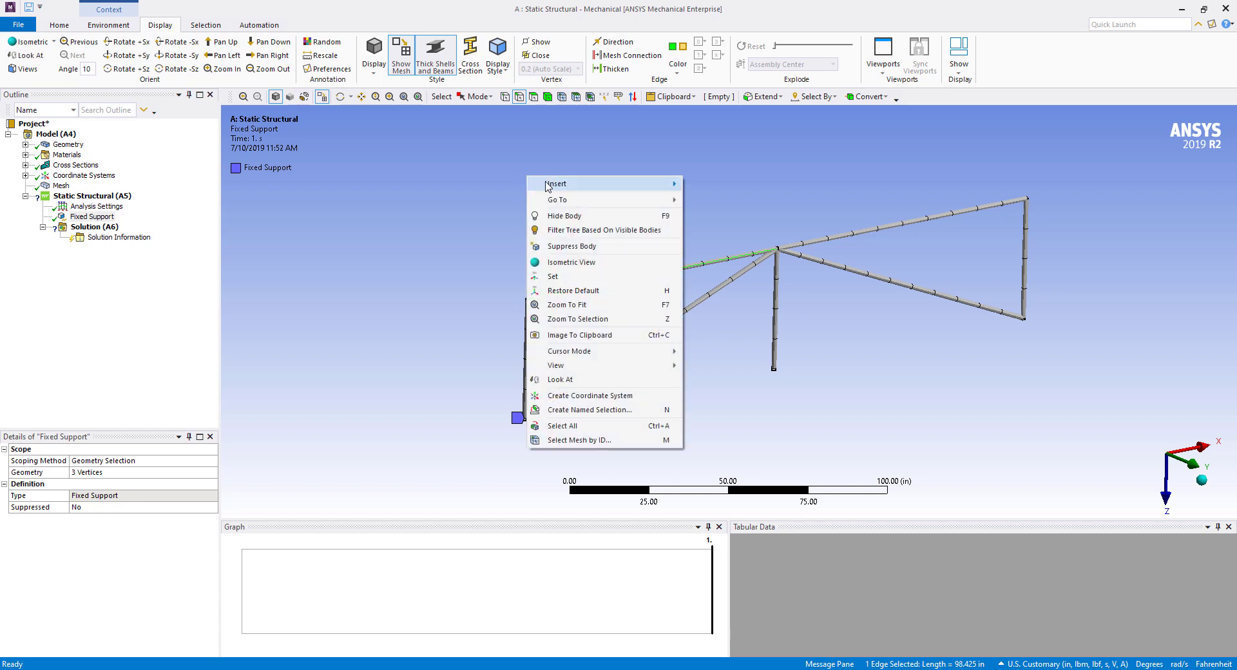
mouse_move(636, 188)
click(712, 242)
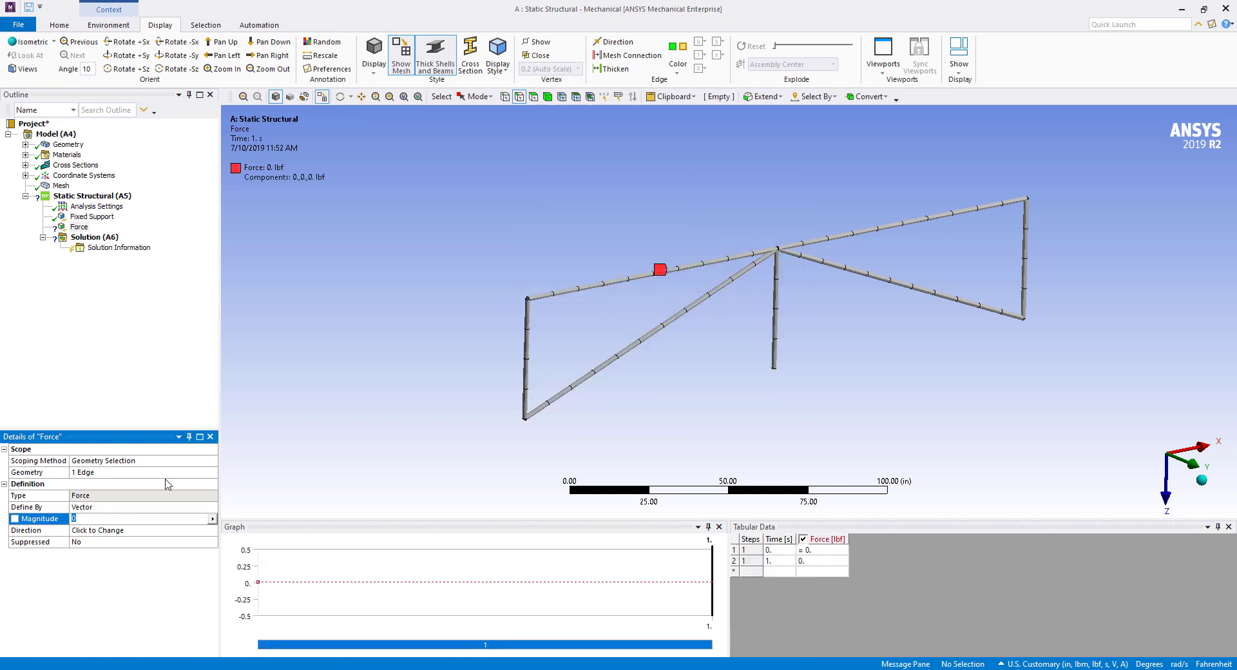
Define the force by Components with a Z Component of 500 lbf.
click(187, 507)
click(186, 507)
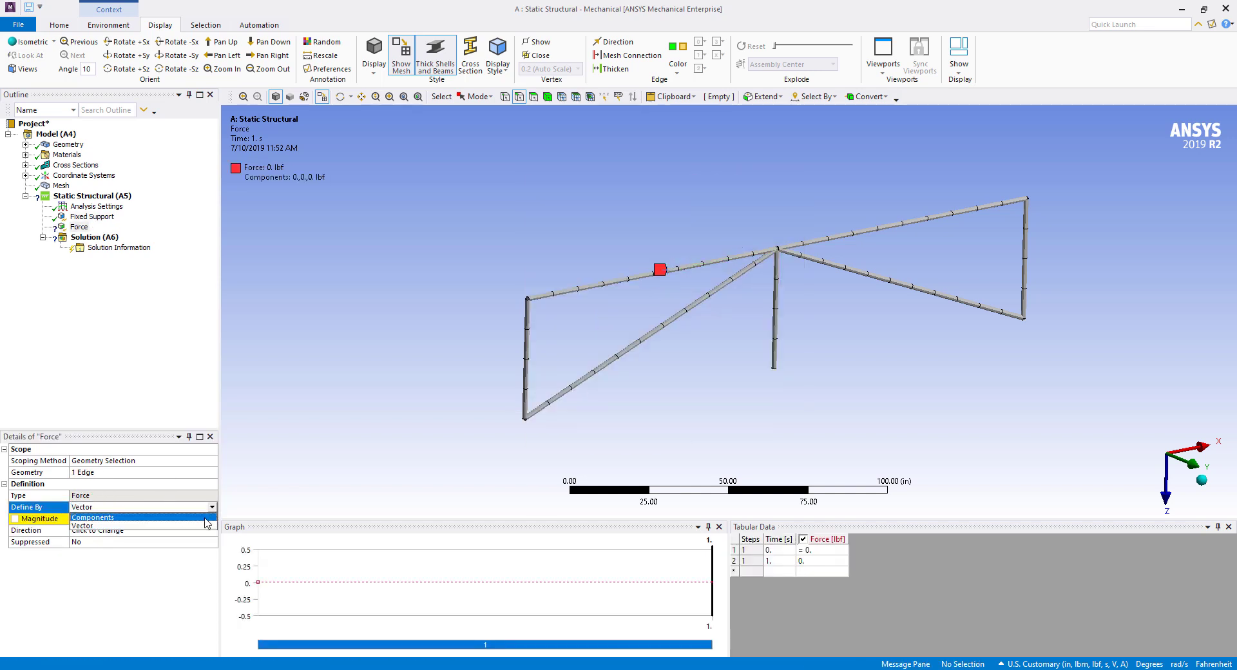
click(187, 529)
click(178, 554)
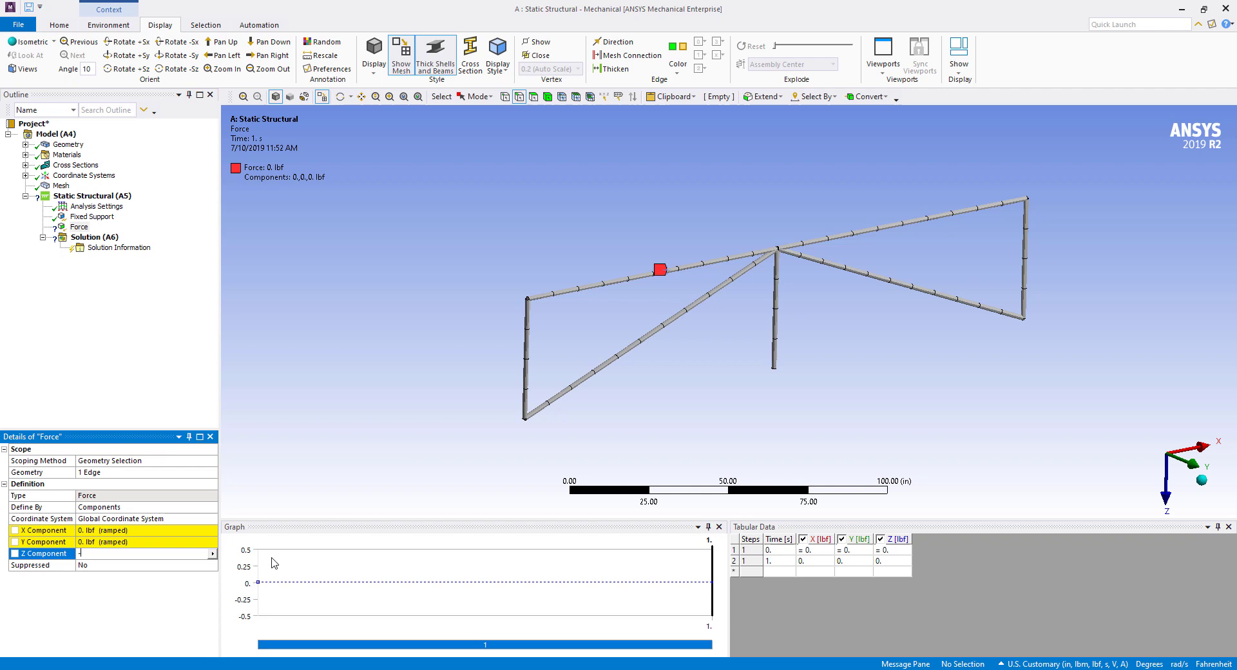
text(500)
key(Return)
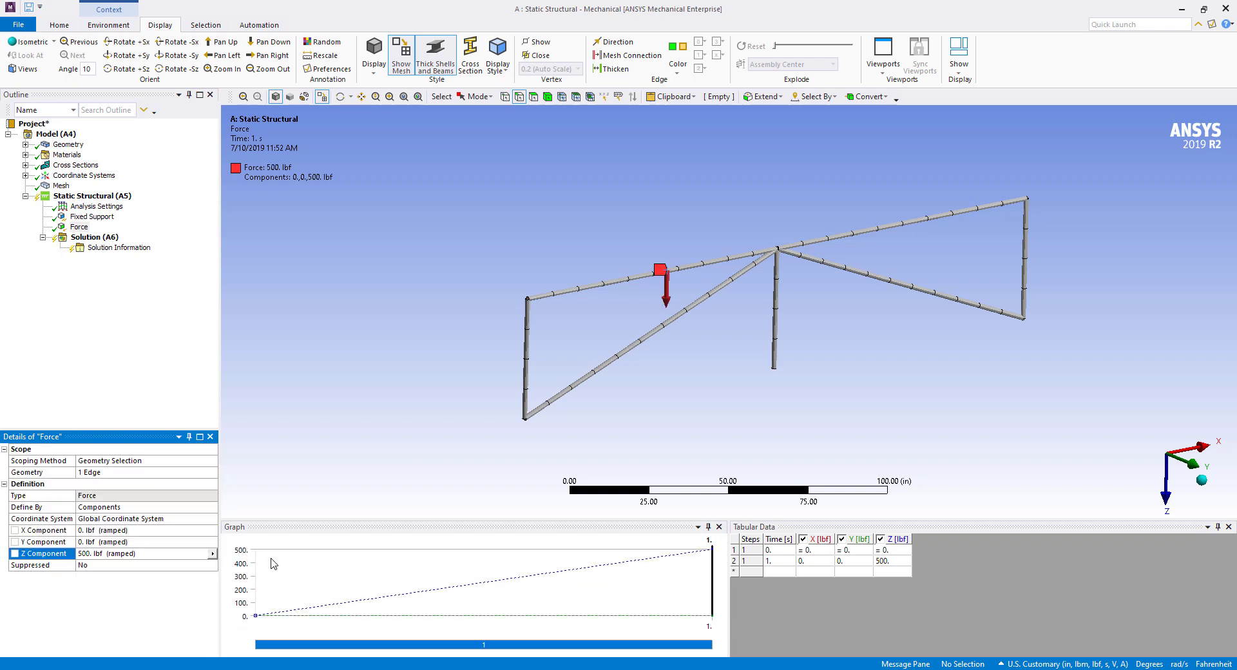
Add a Total Deformation result under Solution.
click(86, 237)
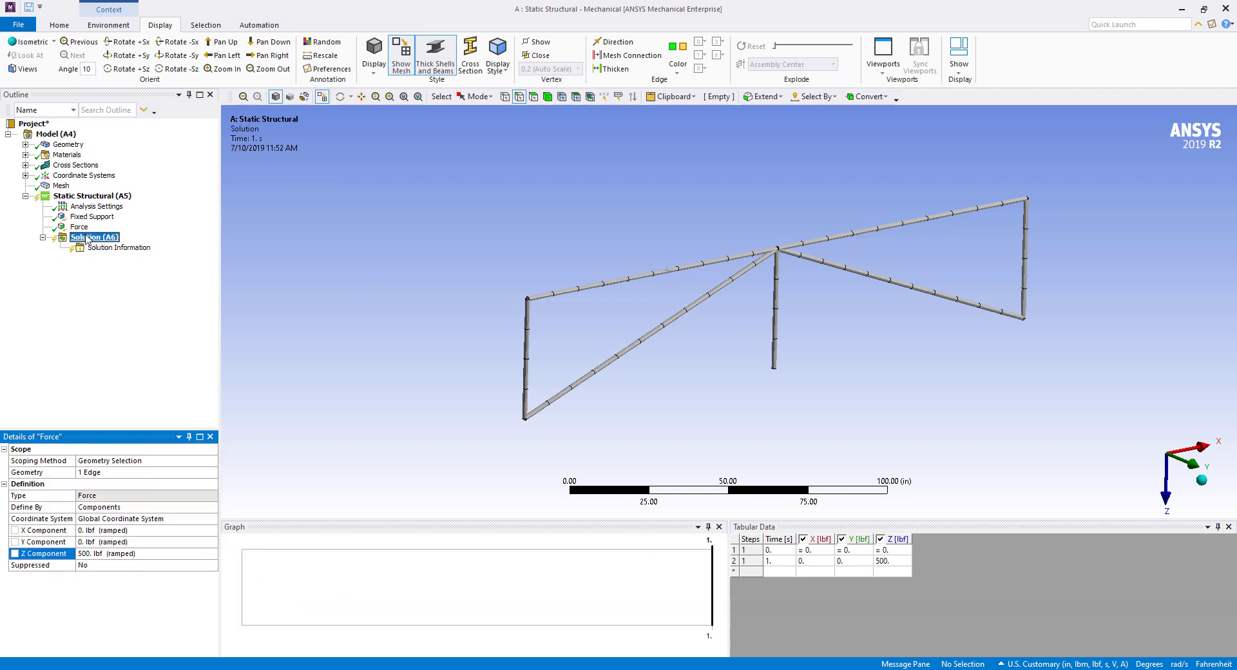
right_click(87, 237)
mouse_move(208, 248)
mouse_move(296, 243)
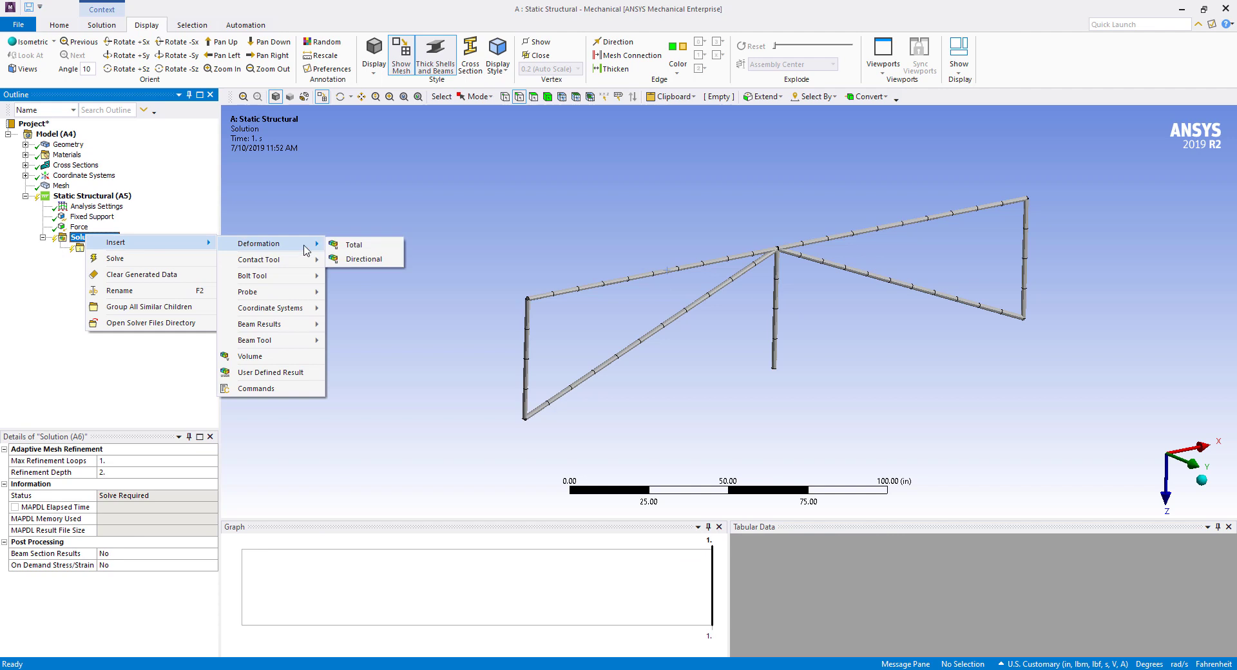
click(351, 244)
Add an Axial Force beam result under Solution.
click(103, 237)
right_click(105, 238)
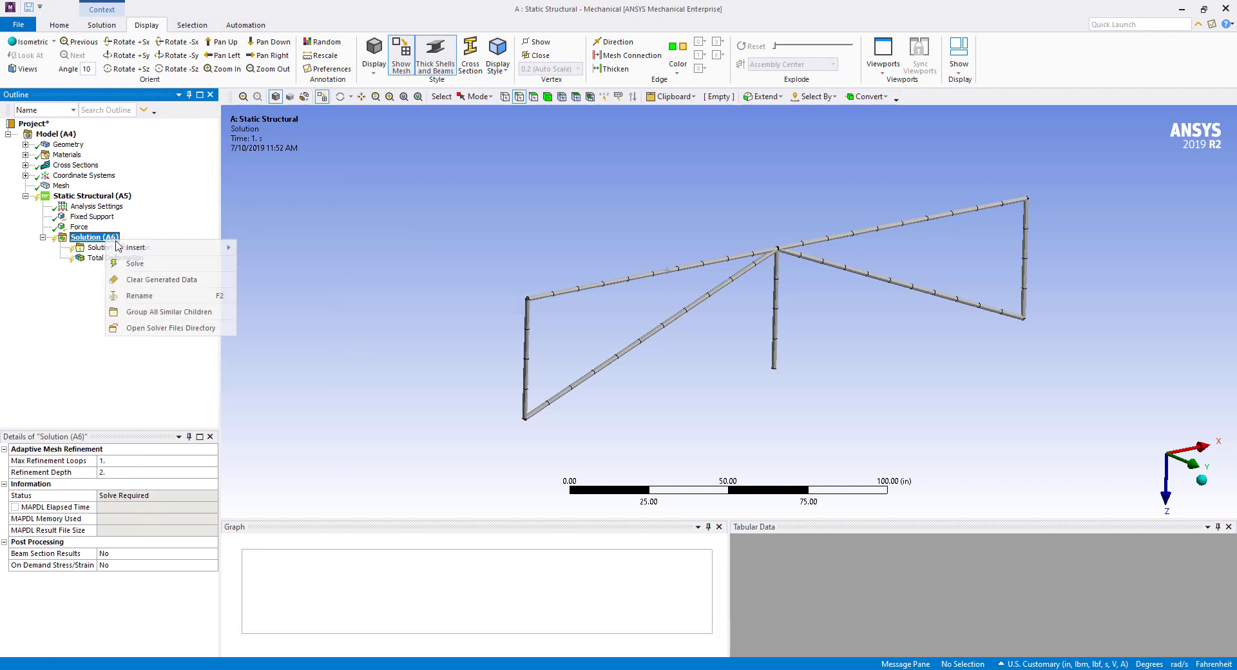
mouse_move(184, 248)
mouse_move(313, 329)
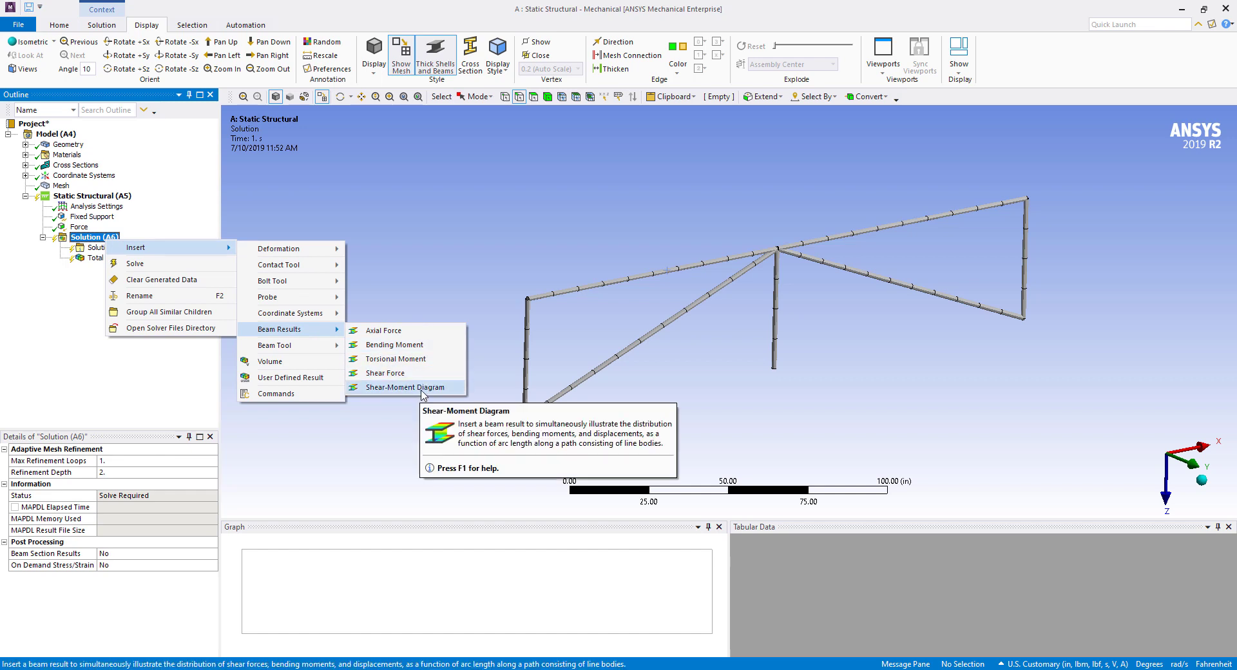
click(407, 332)
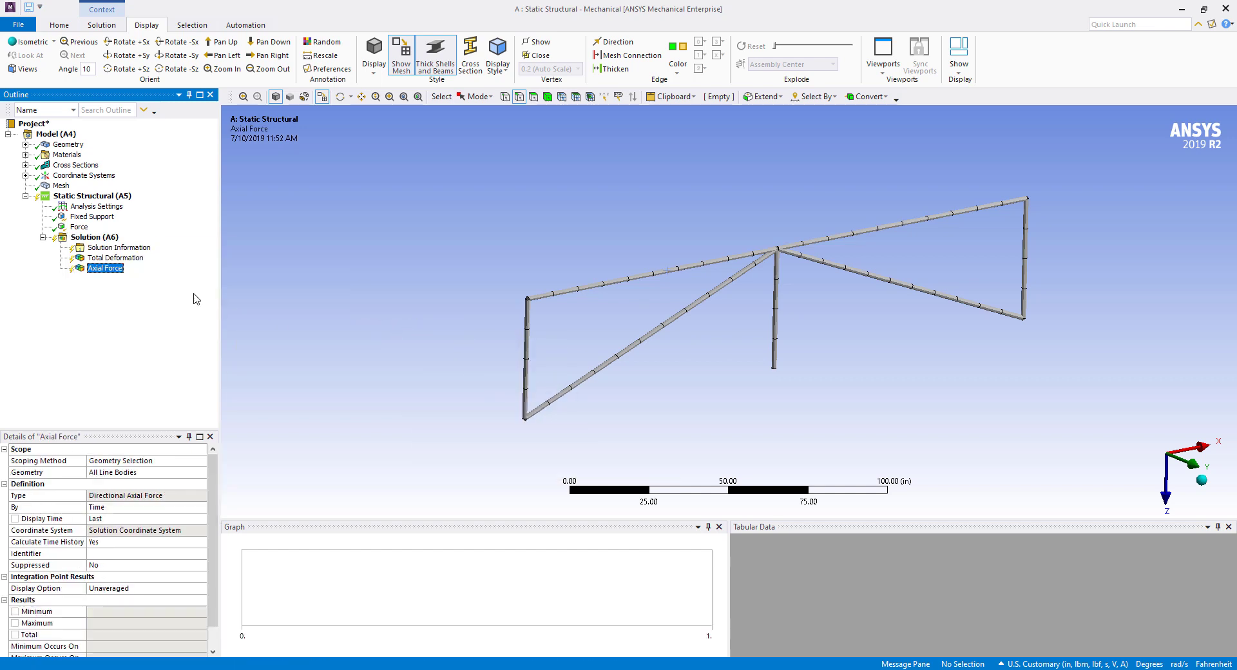
Add a Beam Tool with direct and combined stress results, expanding it to show its stresses.
click(107, 240)
right_click(107, 240)
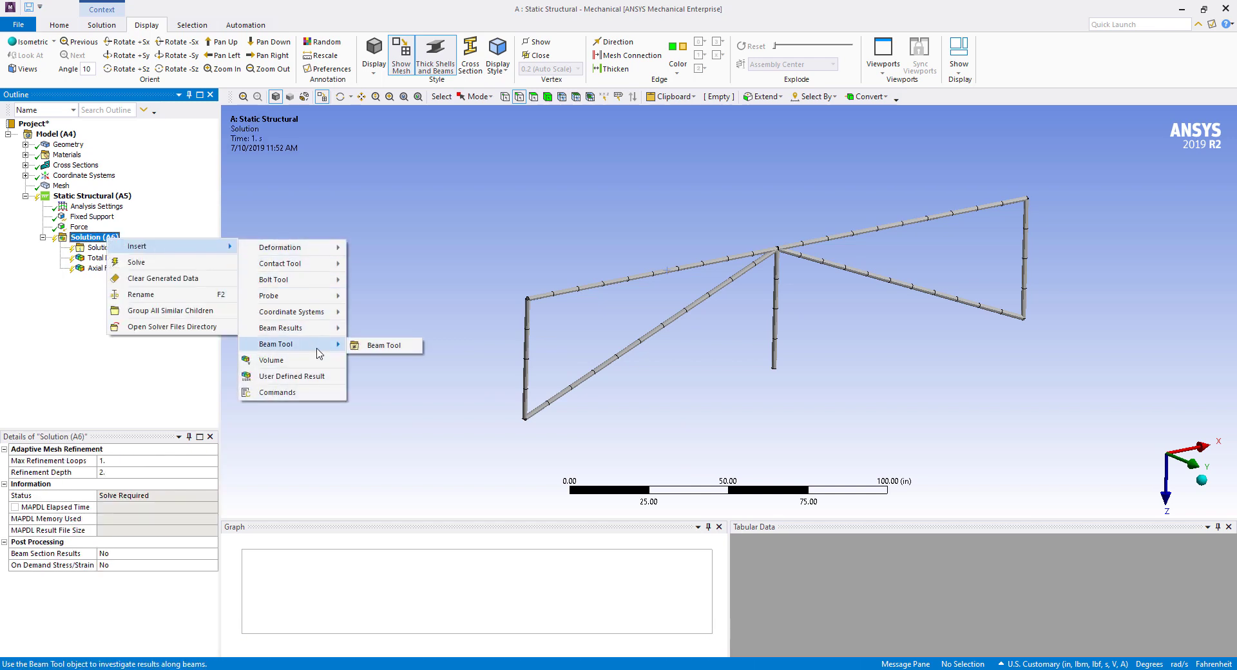
click(398, 351)
click(60, 279)
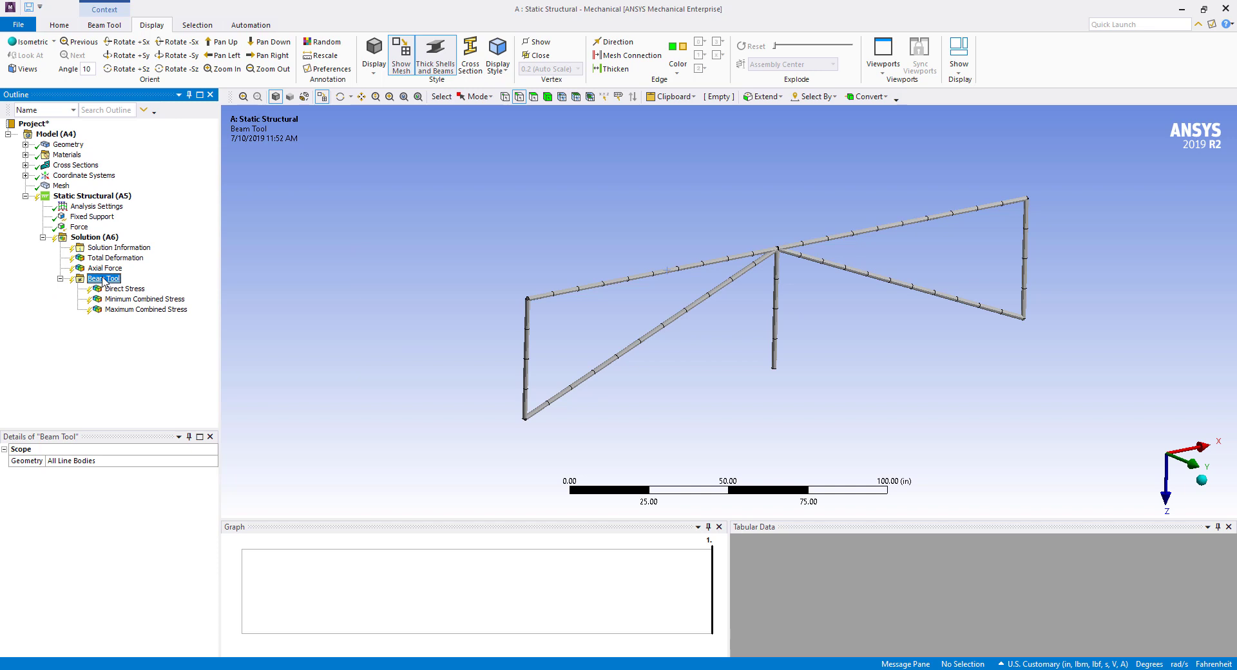
right_click(89, 237)
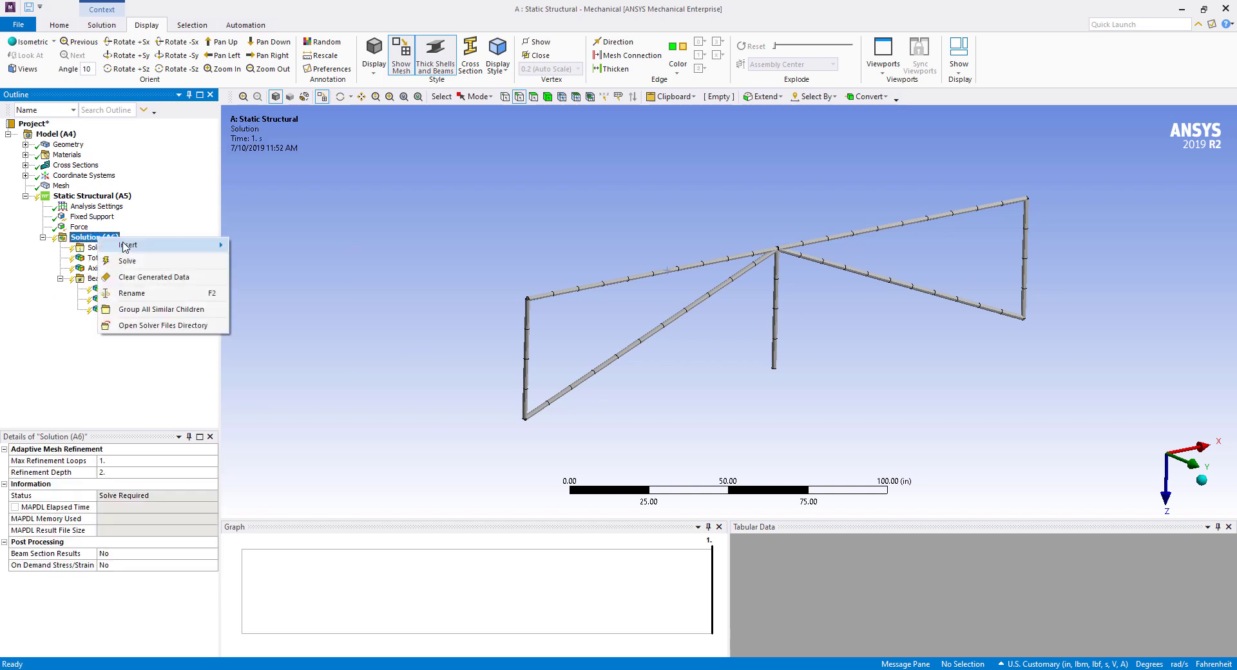
mouse_move(139, 245)
mouse_move(290, 326)
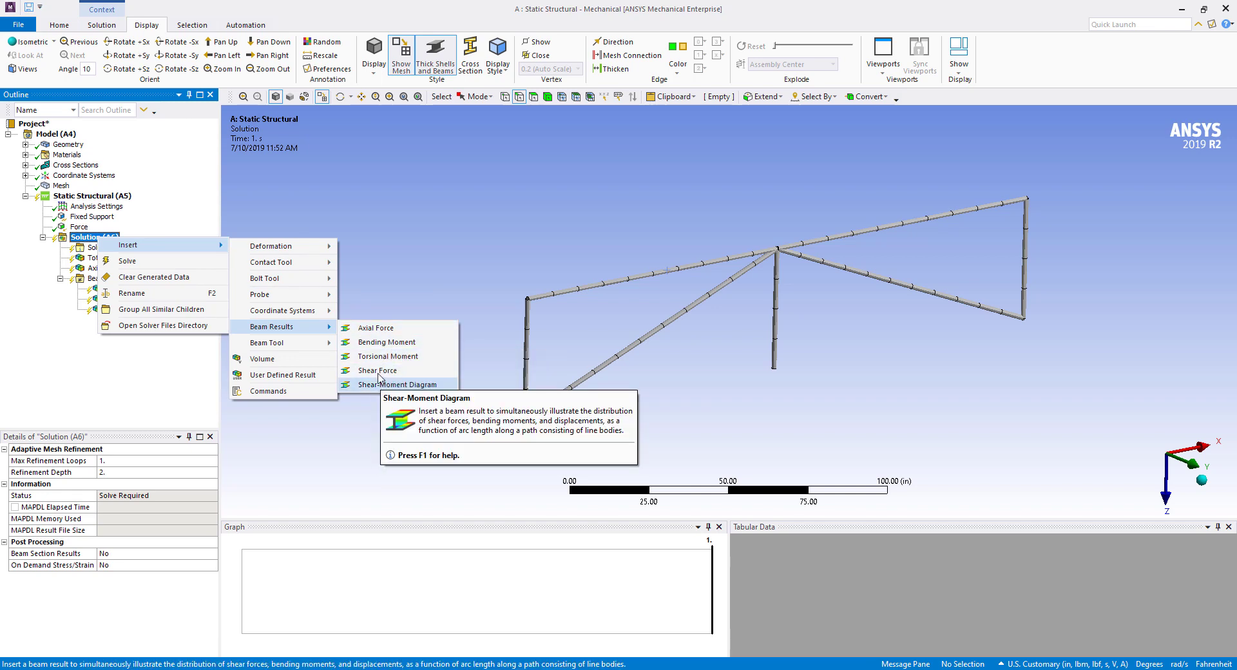
Solve the truss model and display the Total Deformation result.
right_click(79, 237)
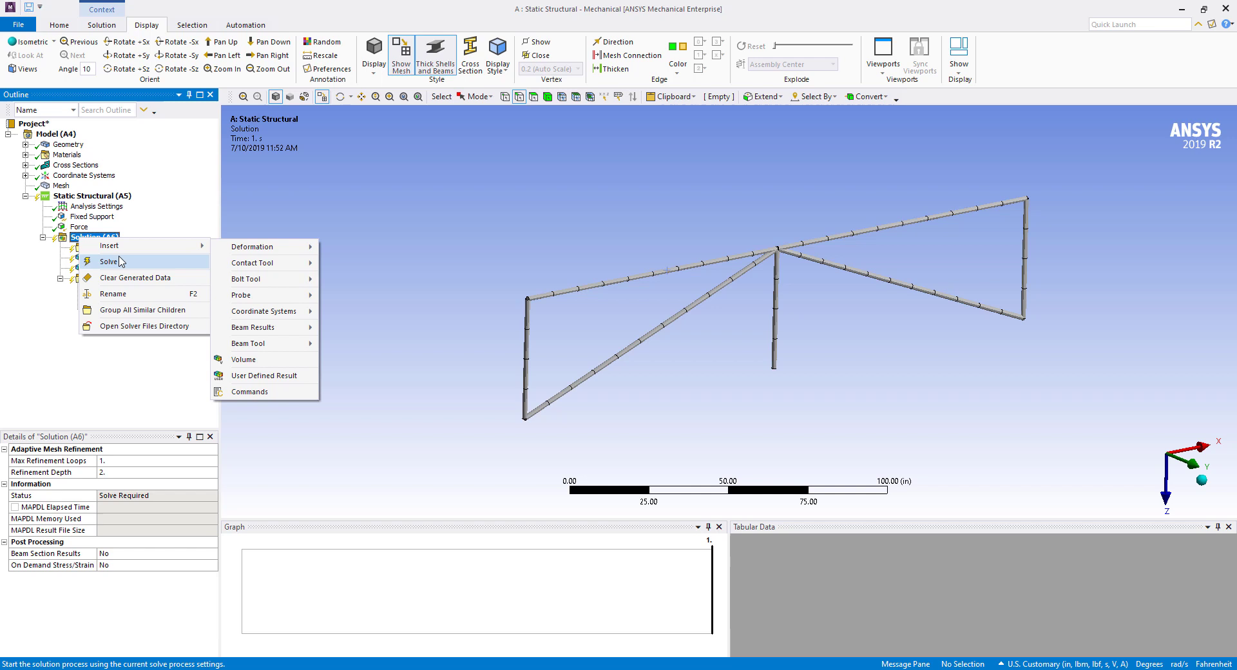
click(119, 261)
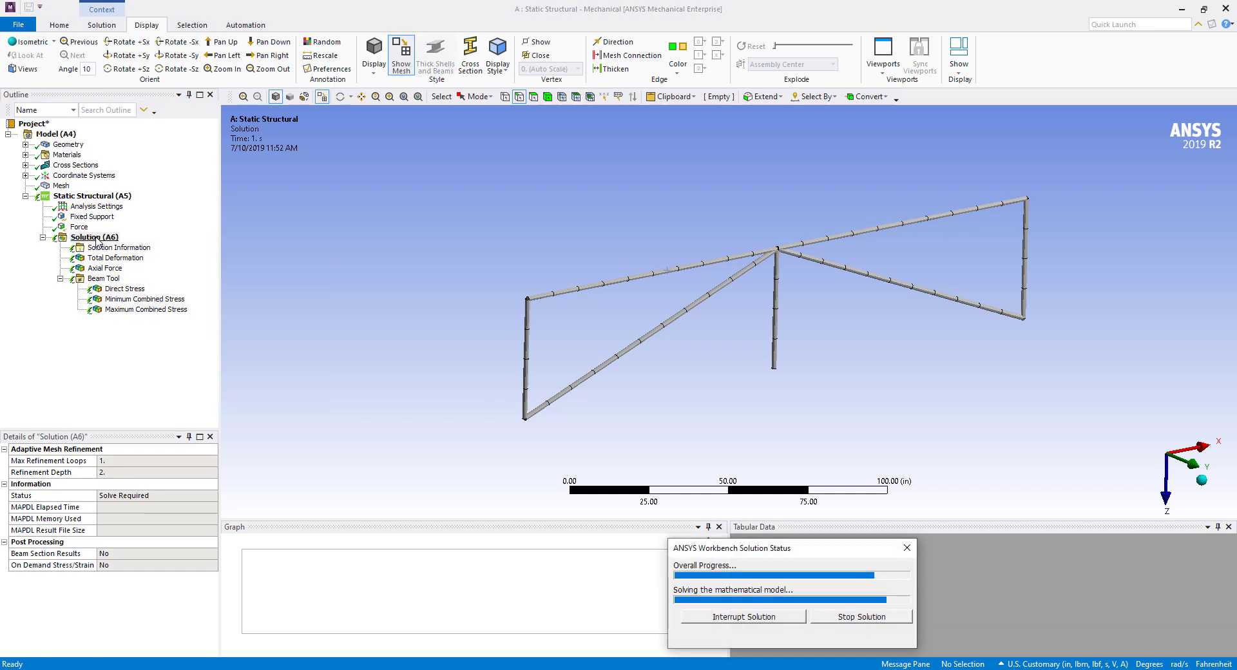
click(107, 258)
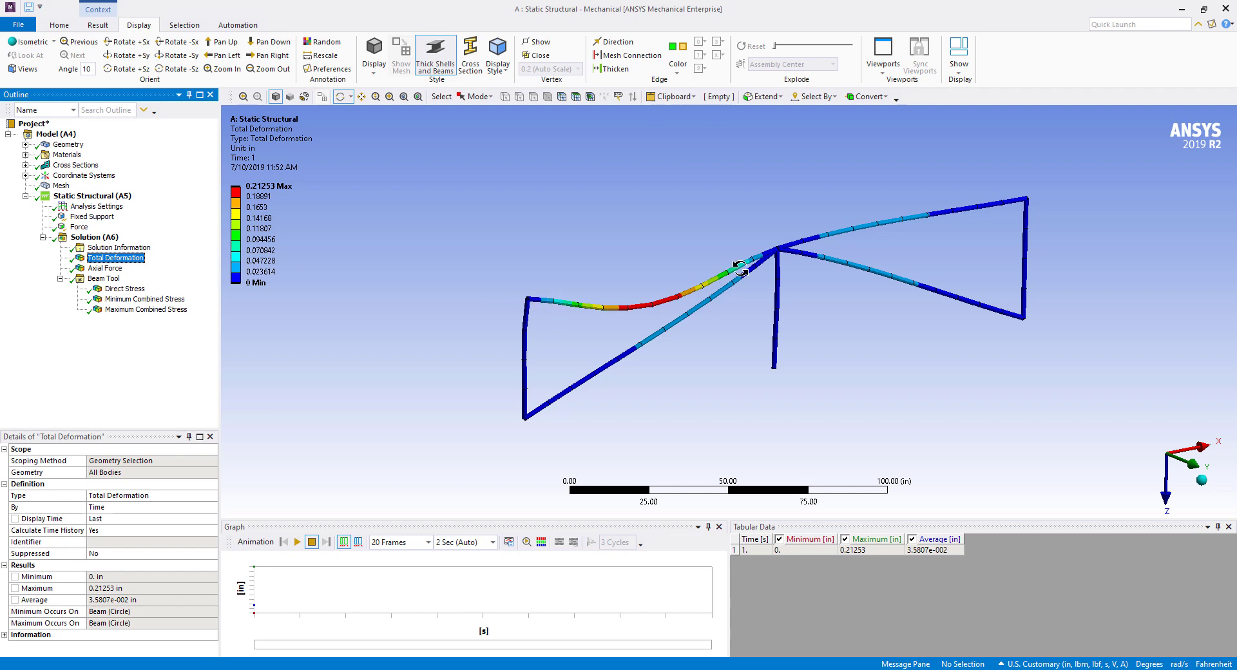
Draw deformation at True Scale (1.0) and display the Axial Force result.
click(98, 25)
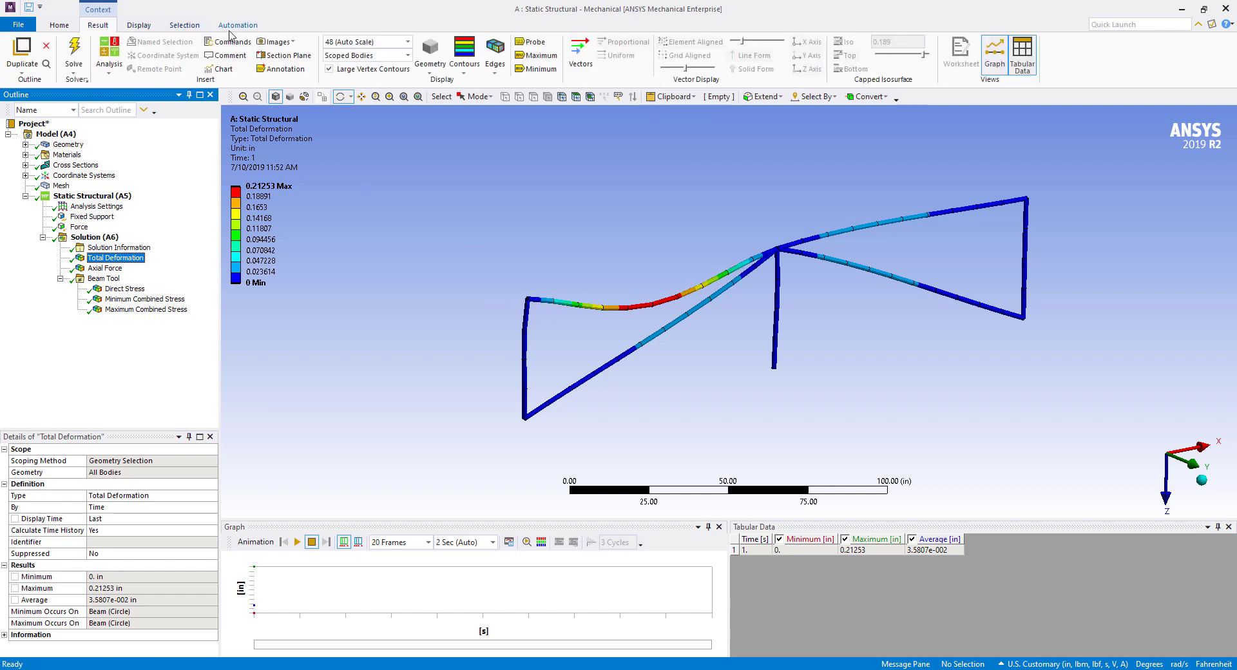
click(407, 42)
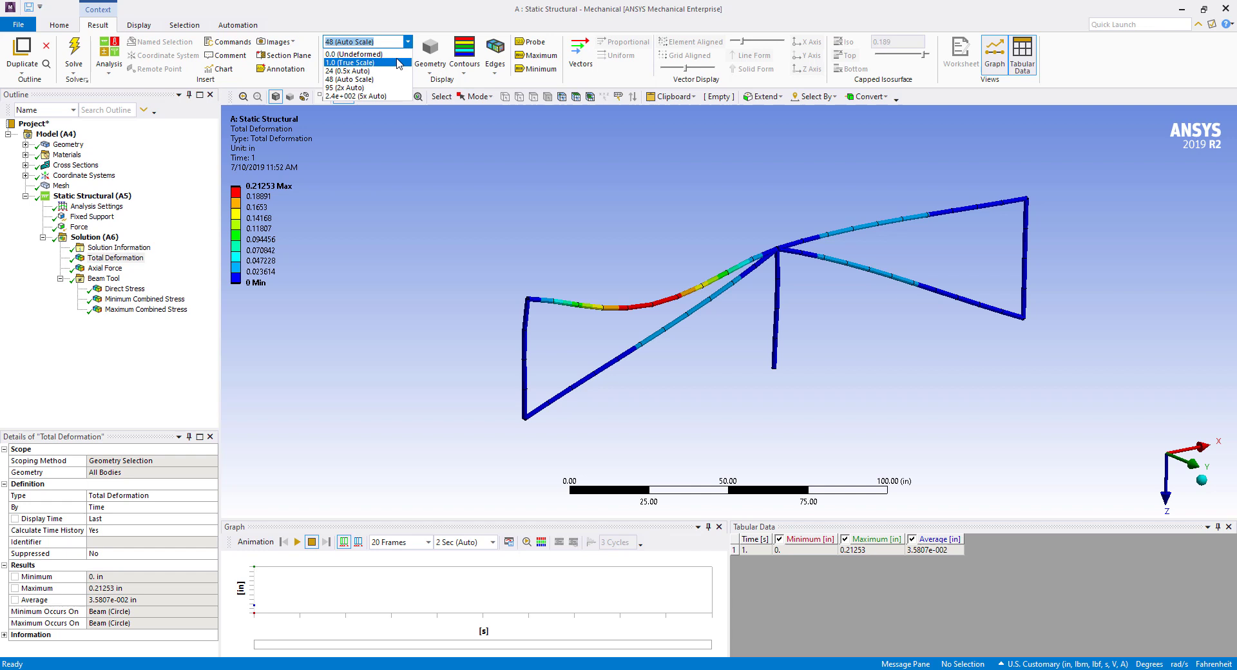
click(396, 65)
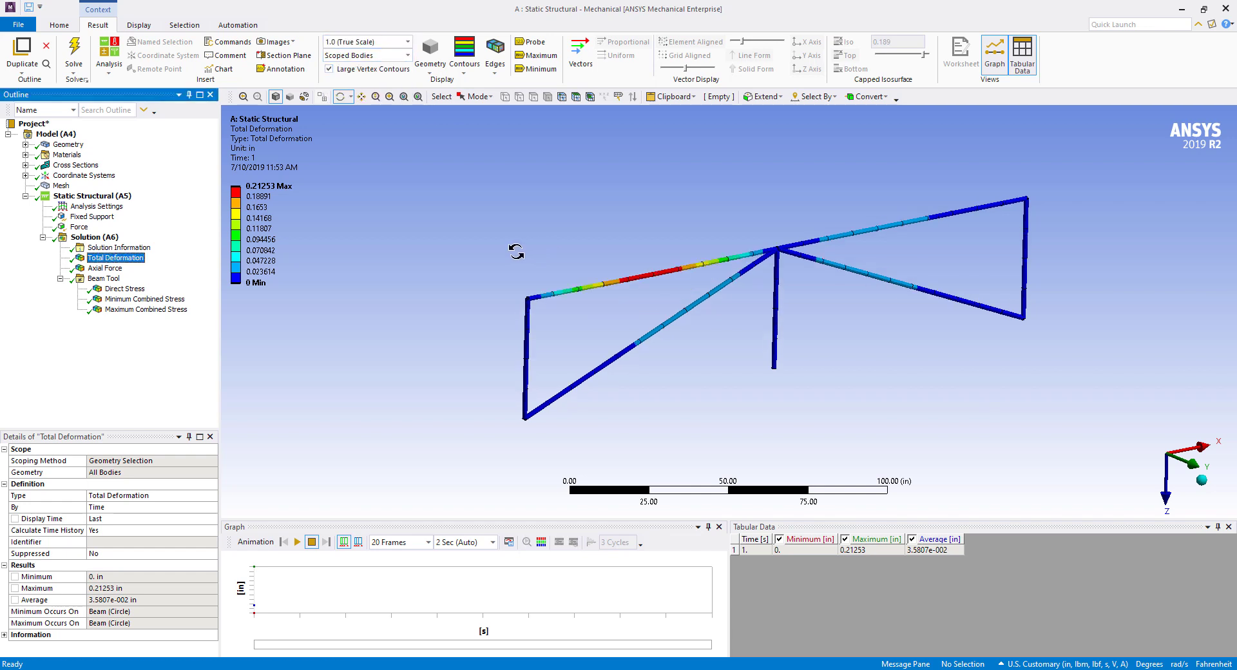
click(105, 268)
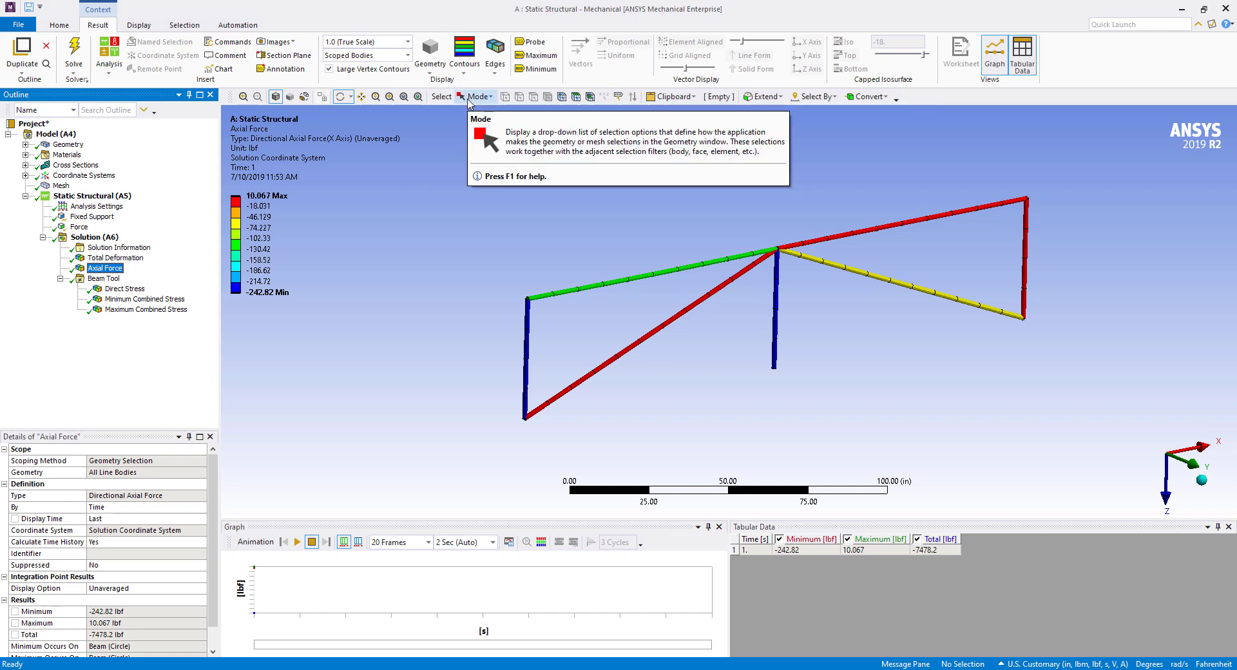
Place axial force probes on all seven members: the central, left and right columns, and each beam.
click(530, 41)
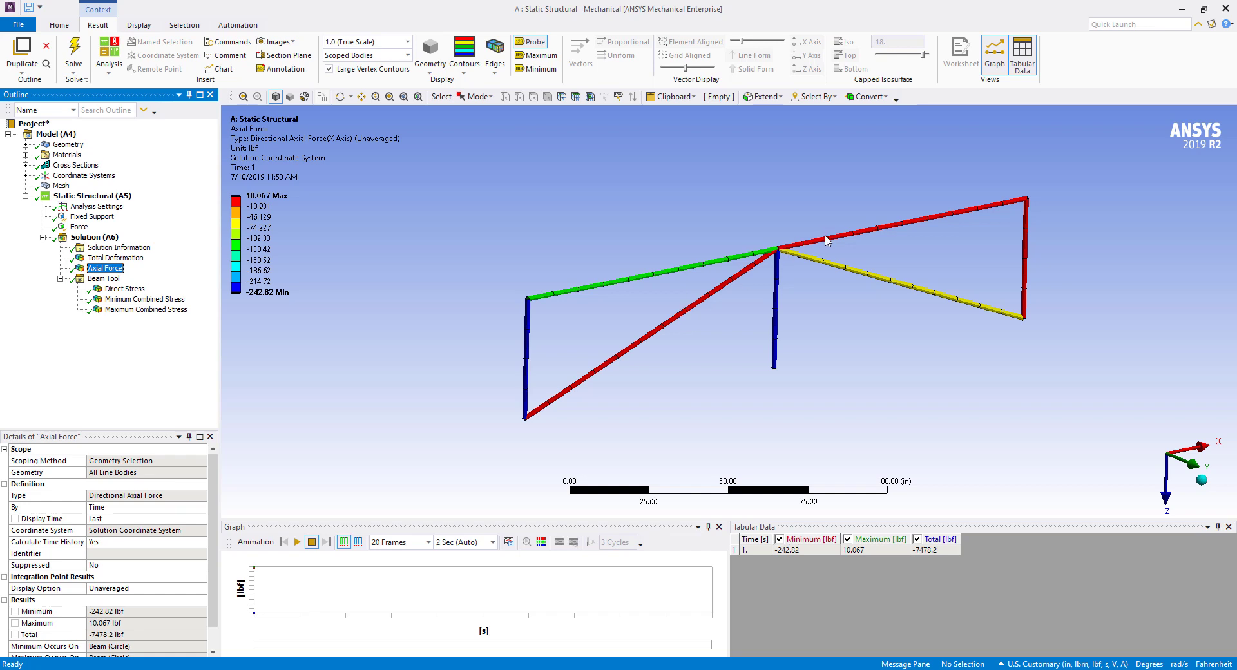
click(778, 301)
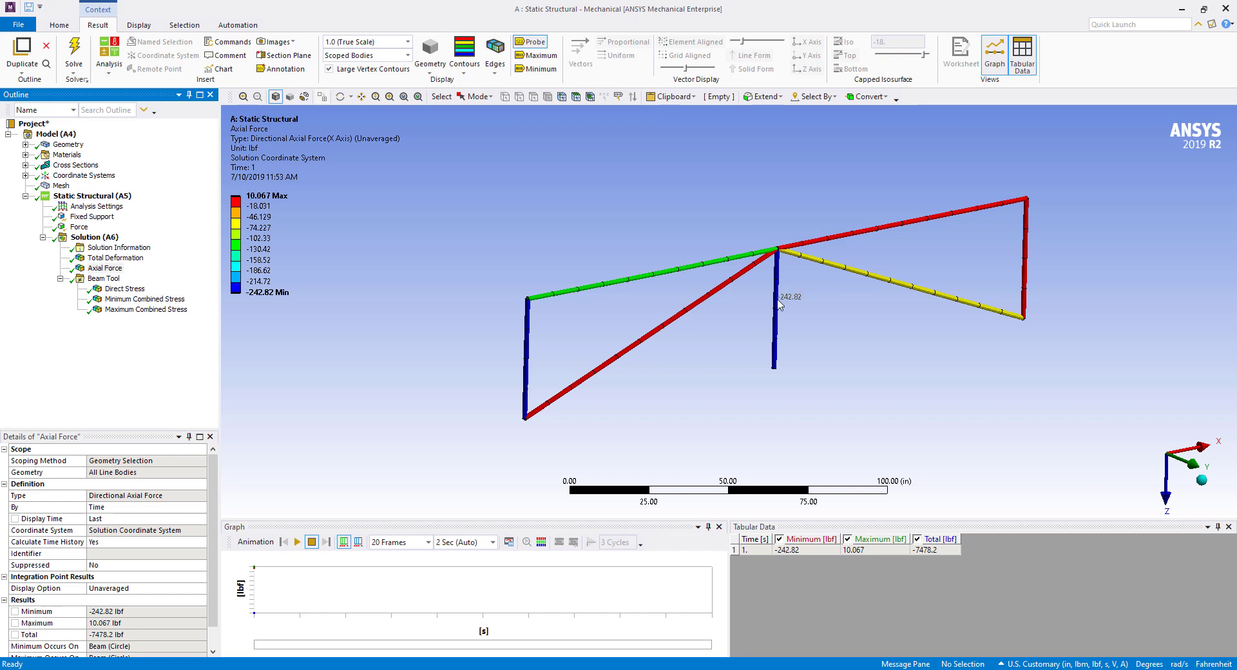
click(621, 281)
click(526, 335)
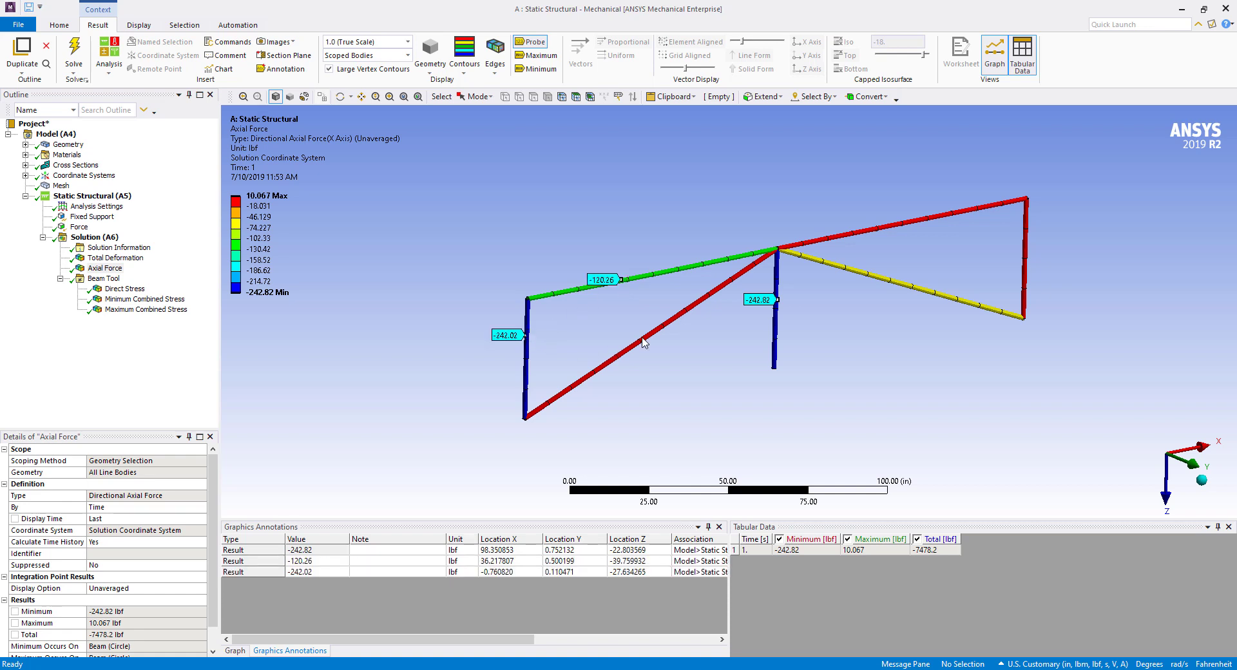
click(676, 317)
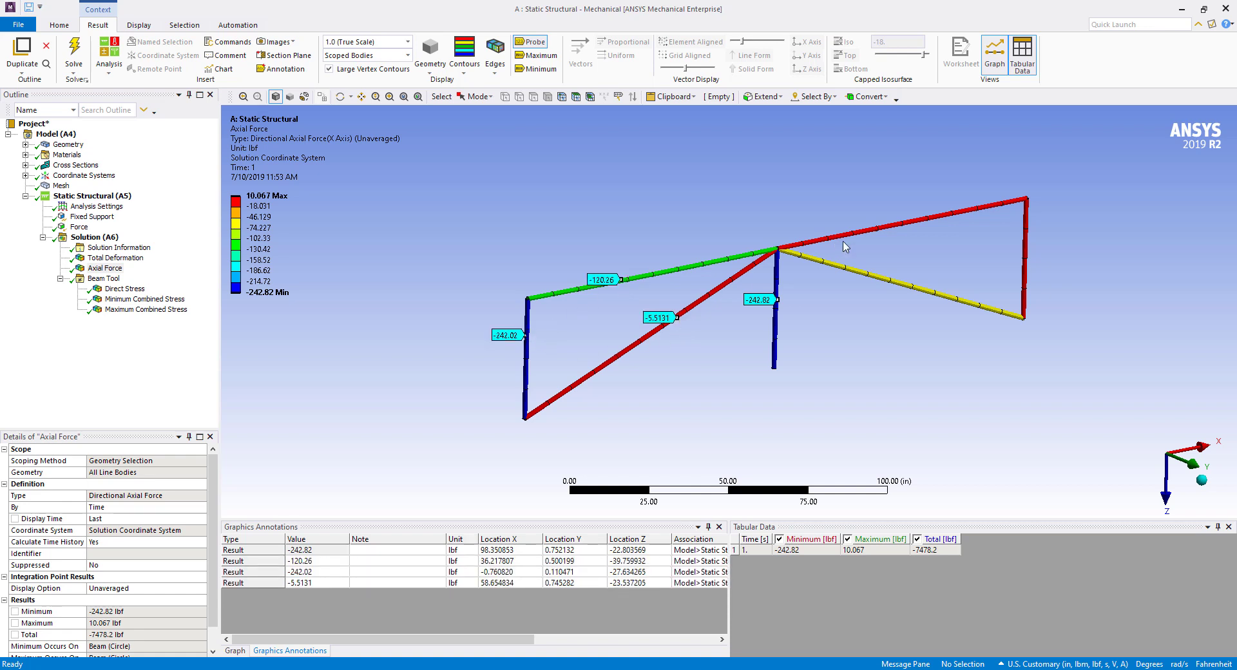
click(858, 232)
click(911, 288)
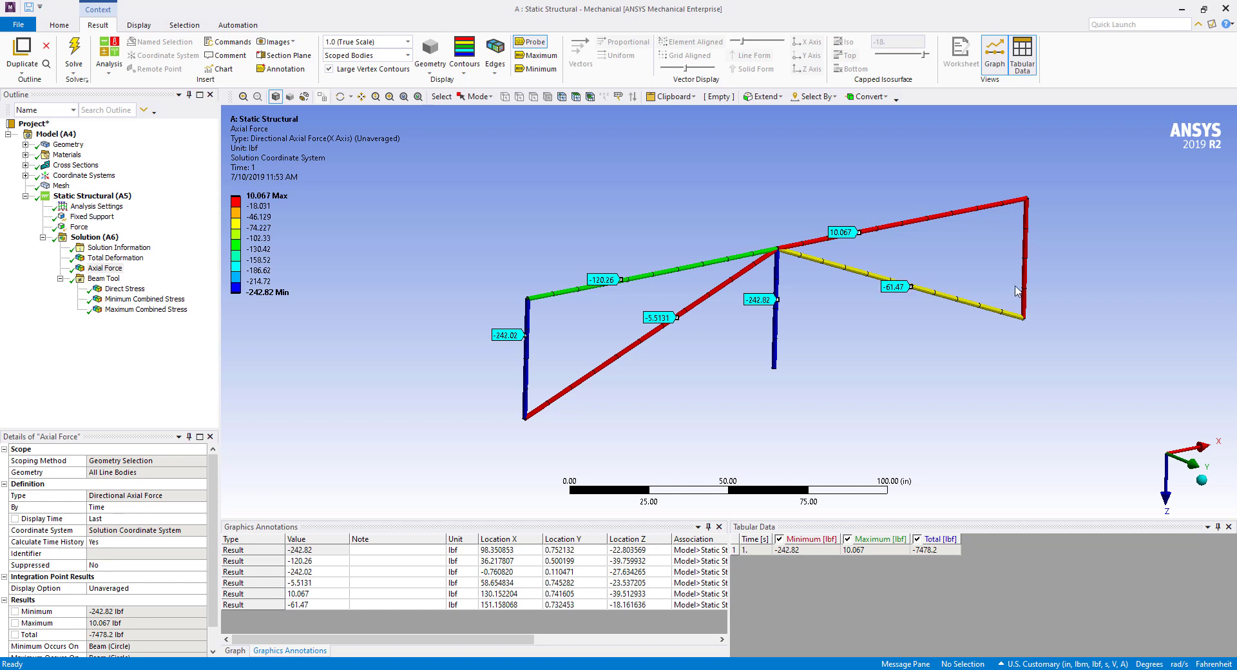
click(1025, 262)
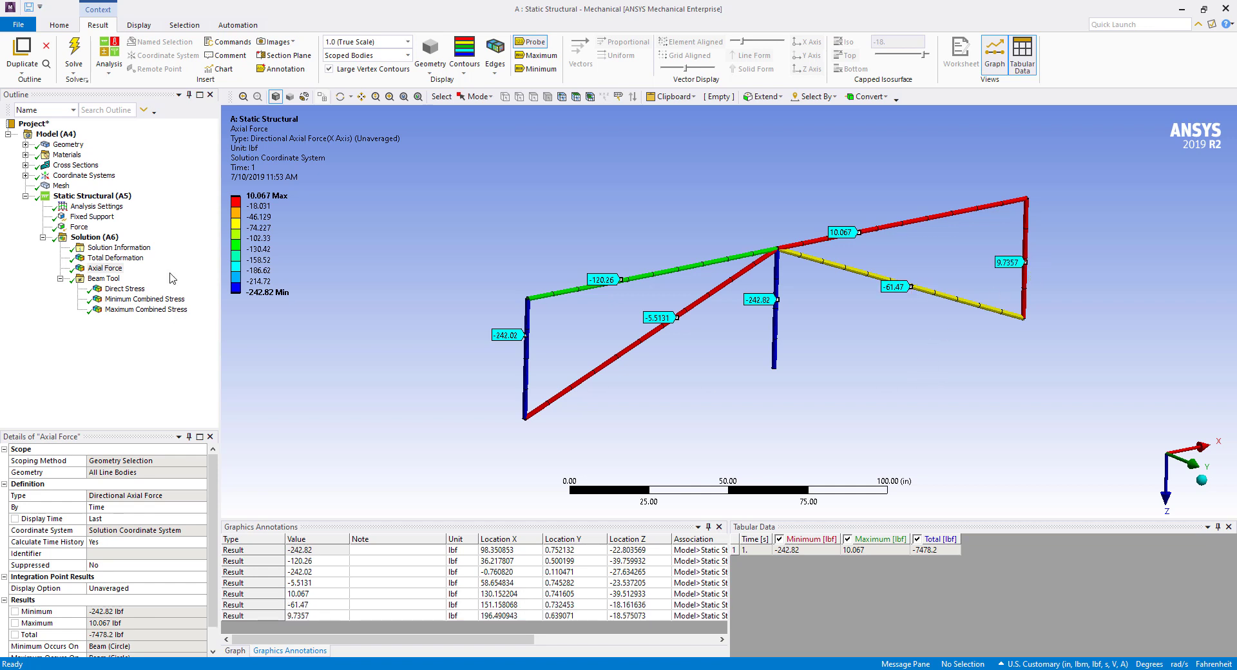
Show Direct Stress, then Minimum Combined Stress, ending on Maximum Combined Stress (51.545–8171.4 psi).
click(123, 288)
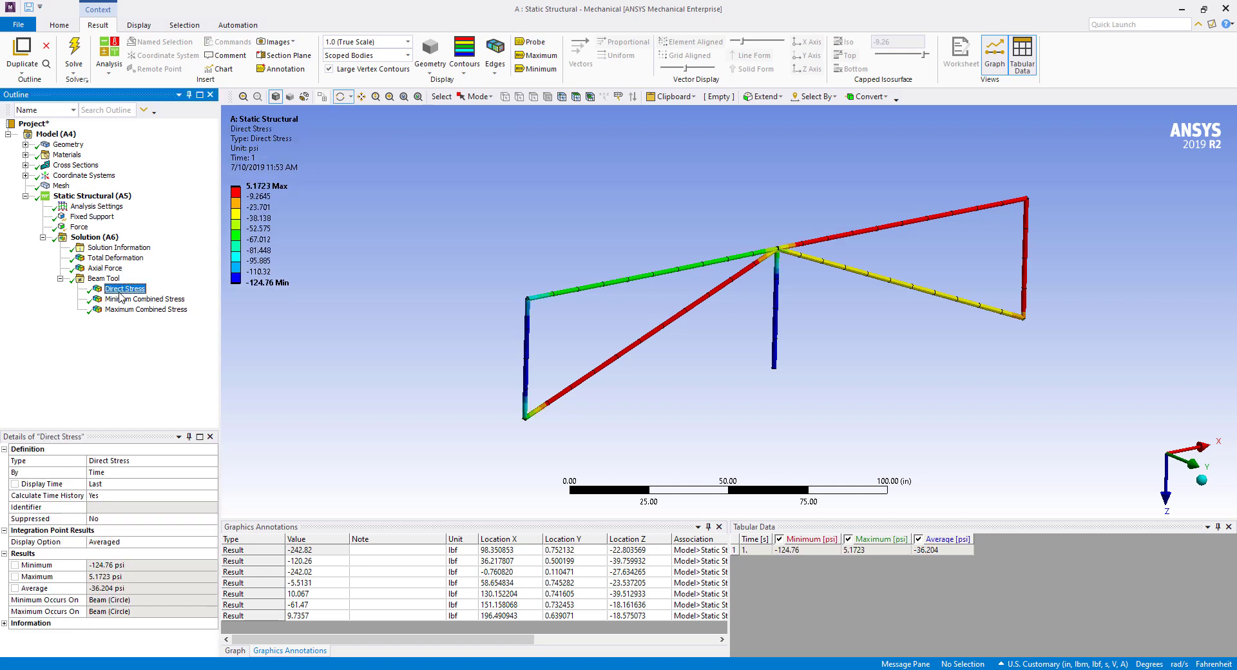
click(125, 300)
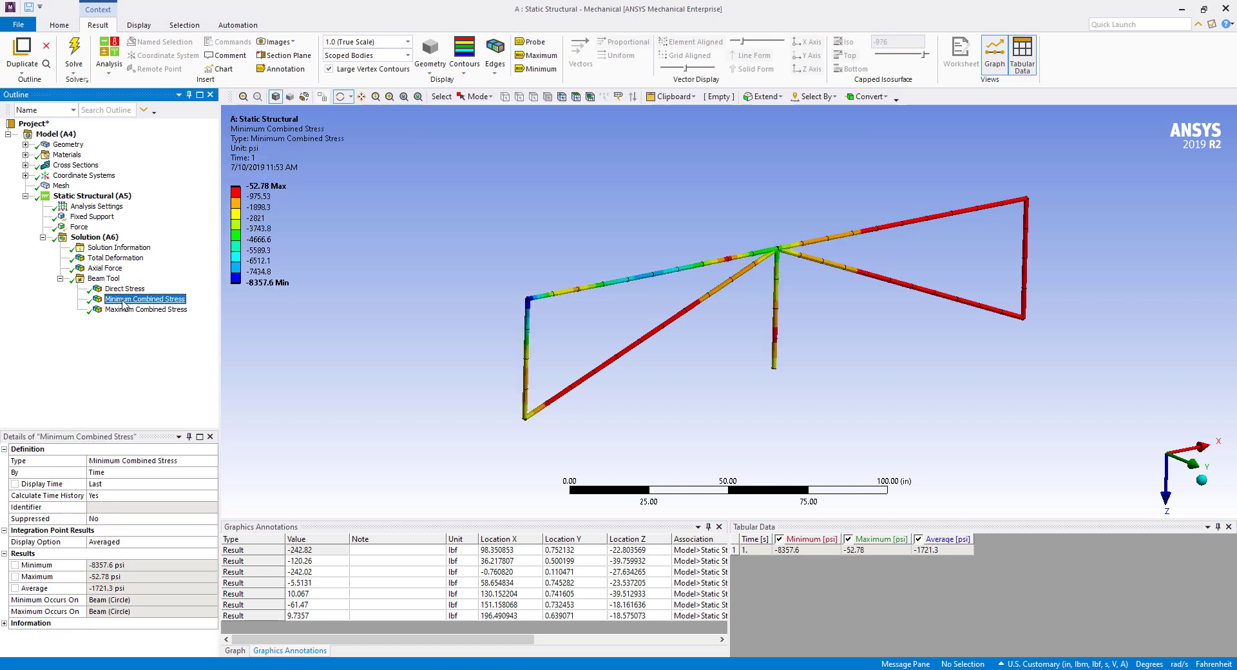
click(145, 311)
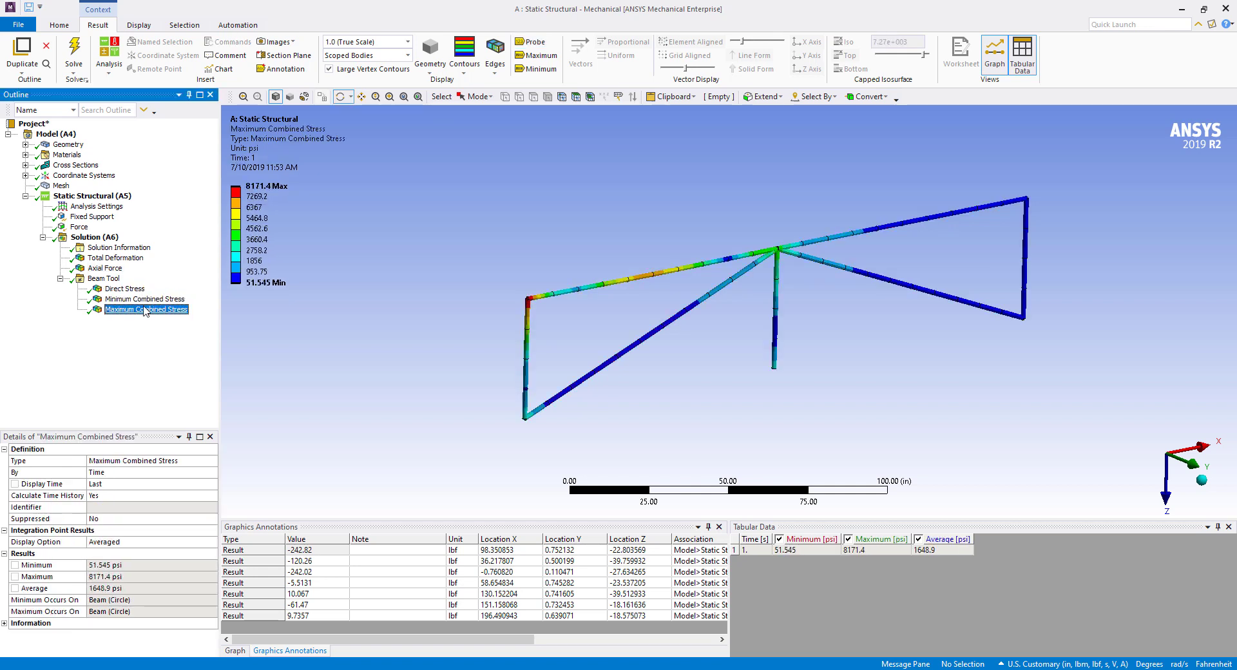